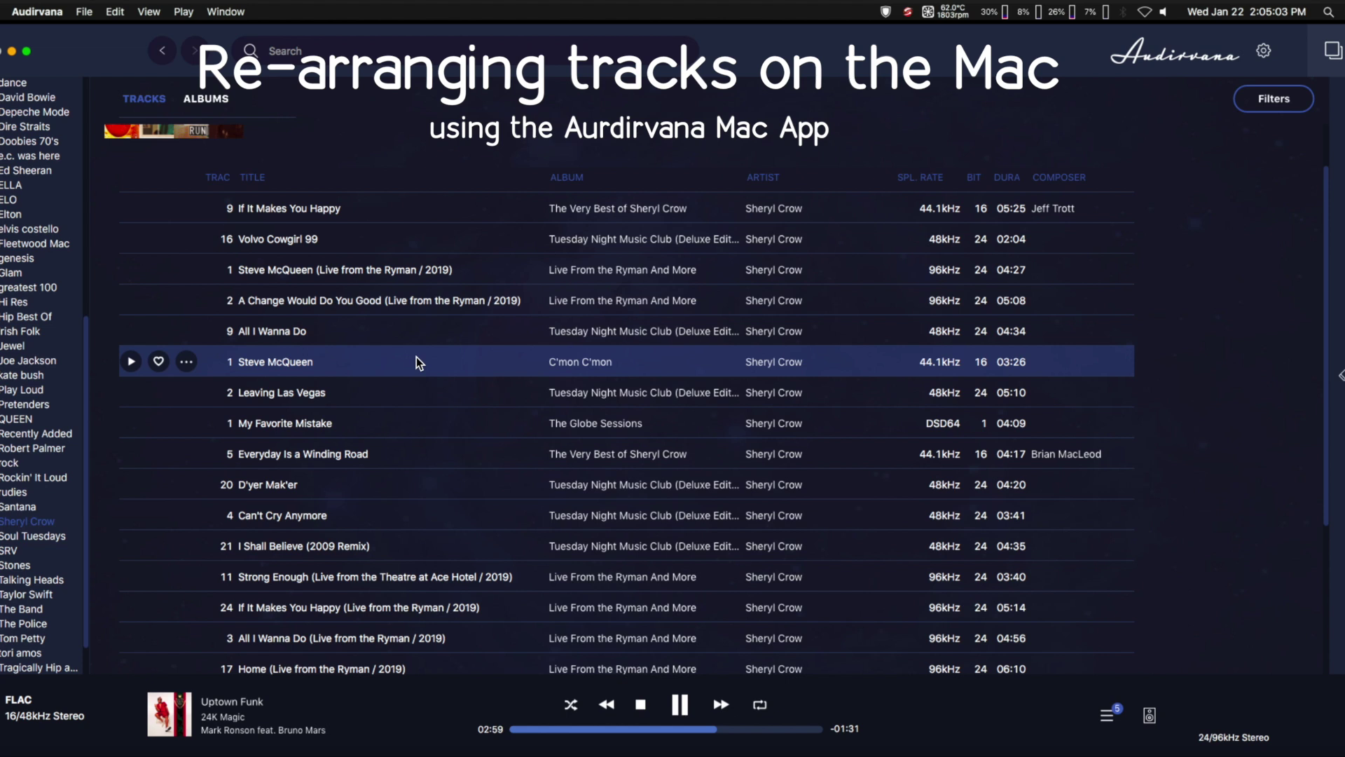
click(131, 362)
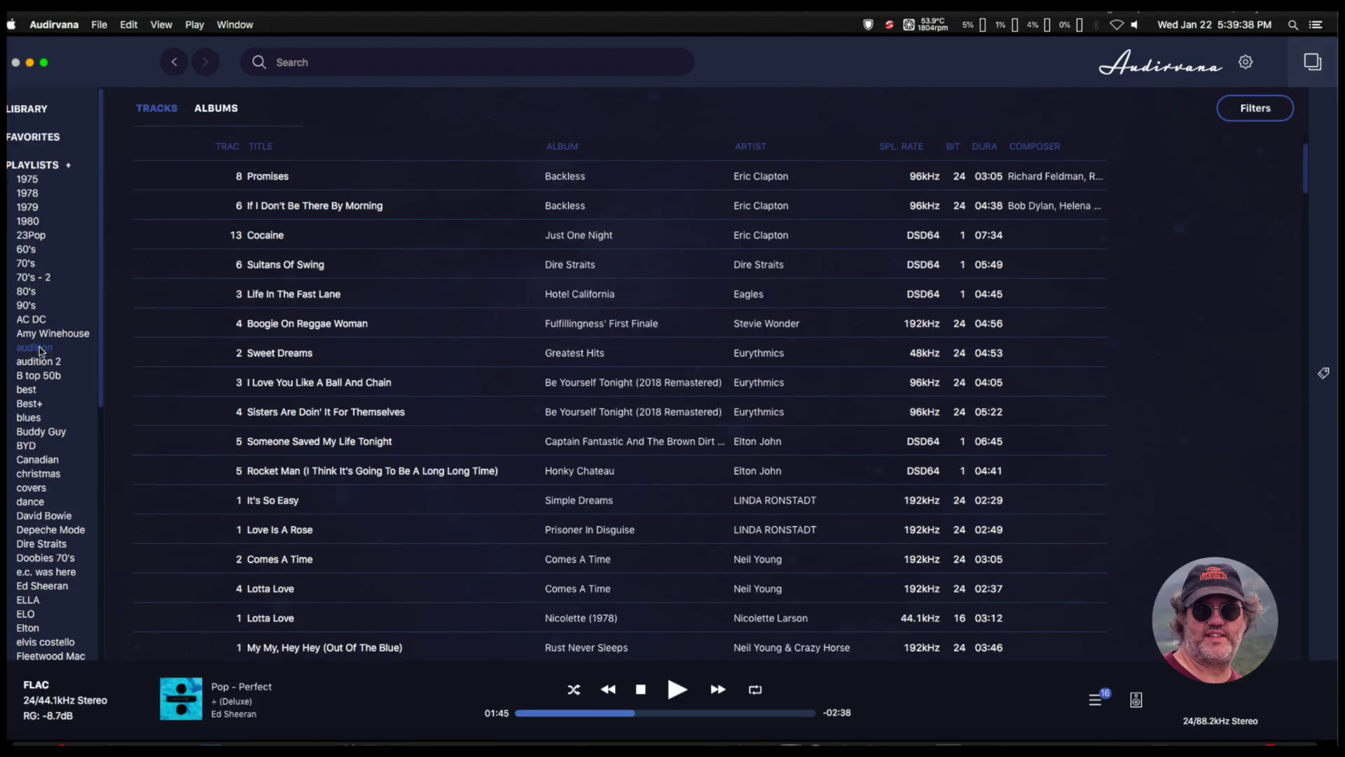
Export the audition playlist as audition.m3u into the playlists folder with relative file paths, replacing the existing file
scroll(617, 413, up, 6)
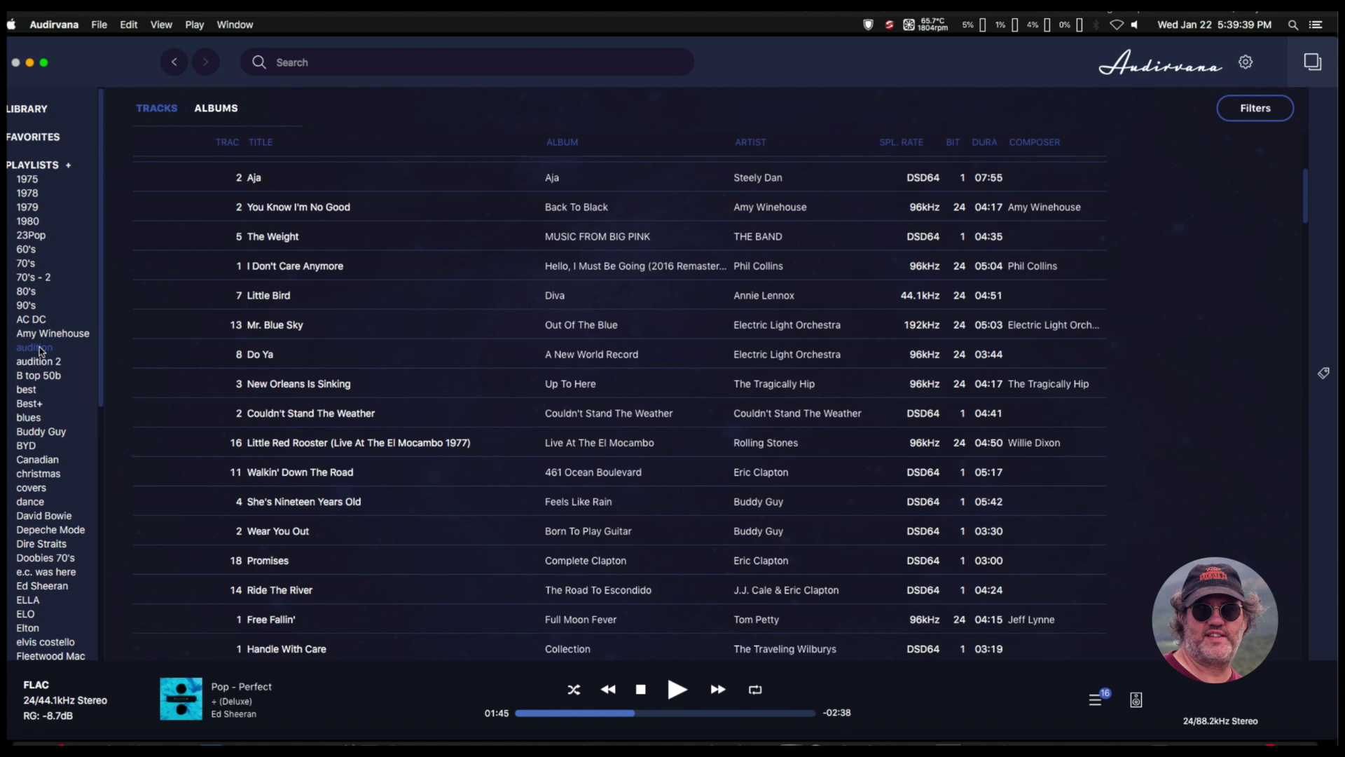
right_click(40, 346)
click(78, 381)
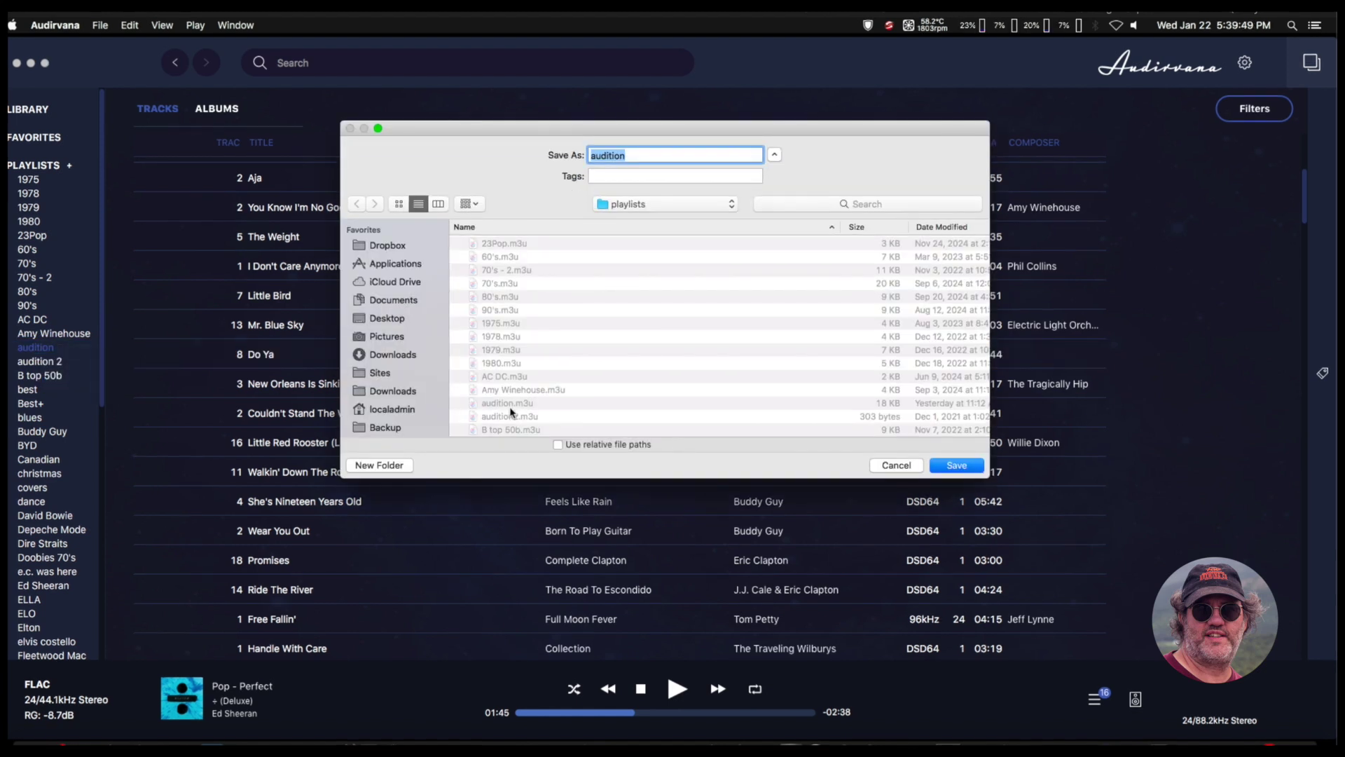
click(660, 155)
drag(660, 155, 629, 156)
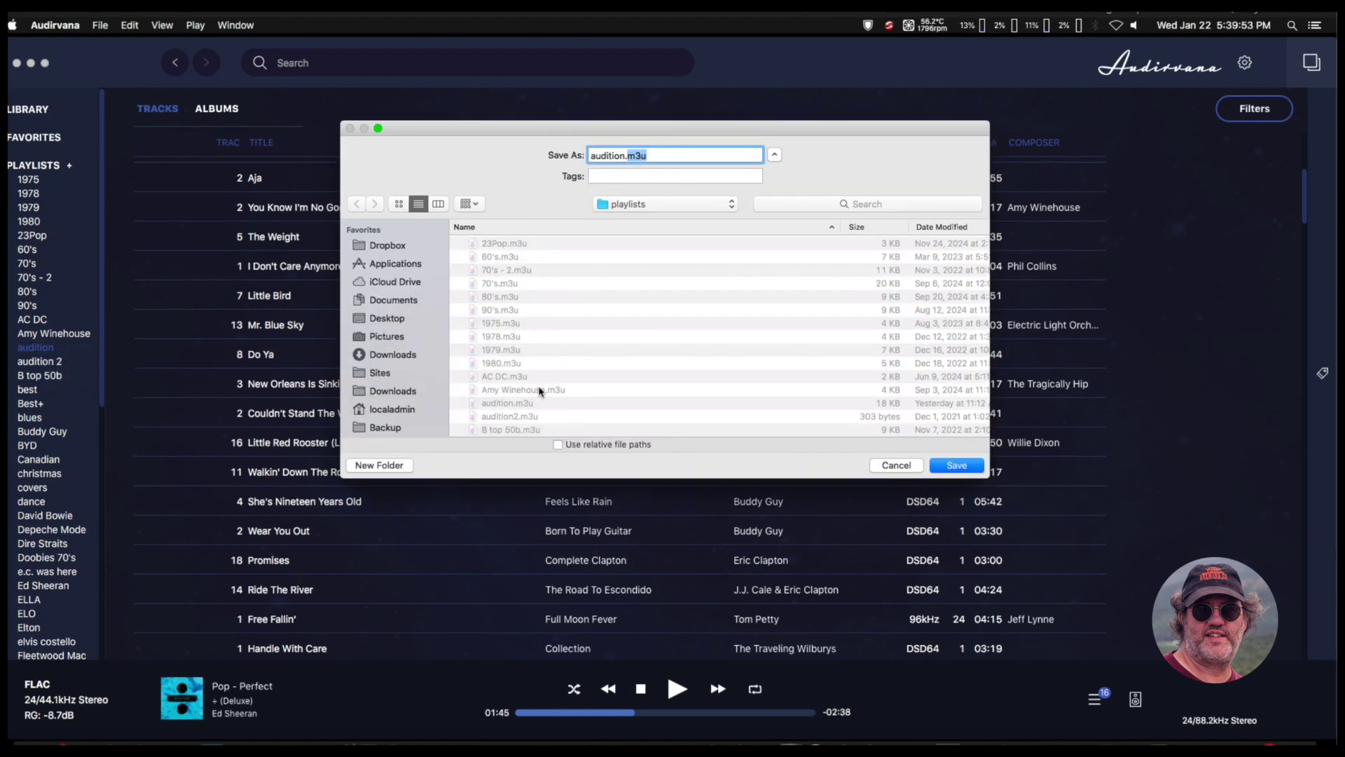
click(560, 446)
click(944, 467)
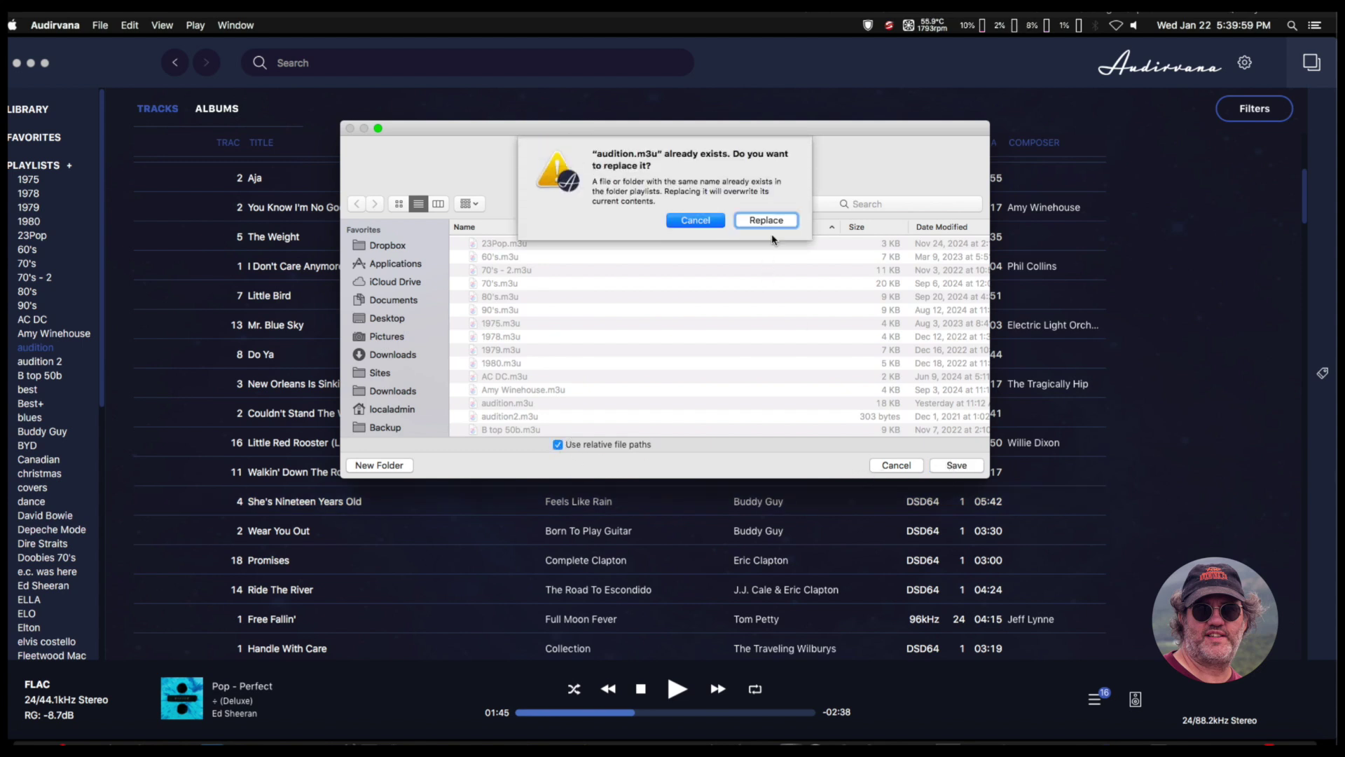
click(766, 221)
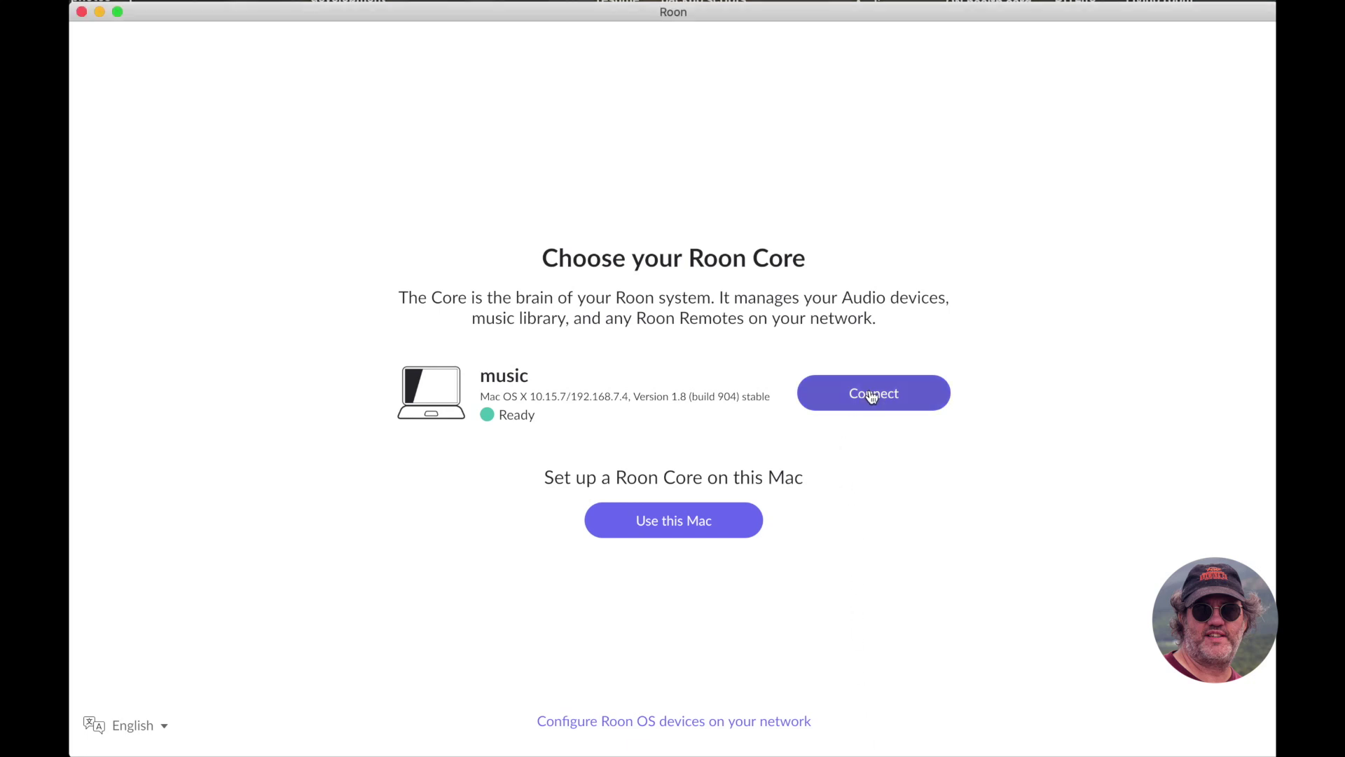
Connect Roon to the Roon Core named music
click(871, 396)
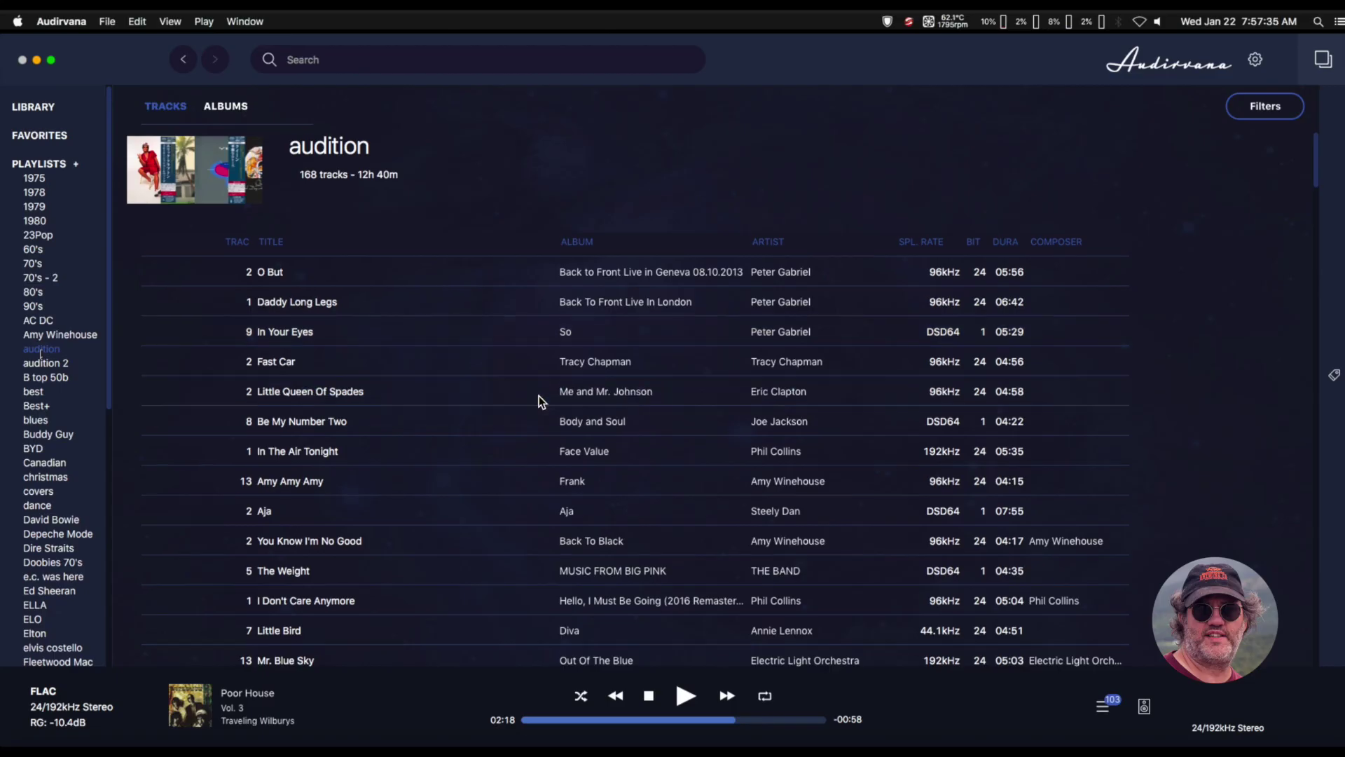
Move the C'mon C'mon track Steve McQueen higher in the Sheryl Crow playlist in Audirvana
scroll(540, 401, down, 3)
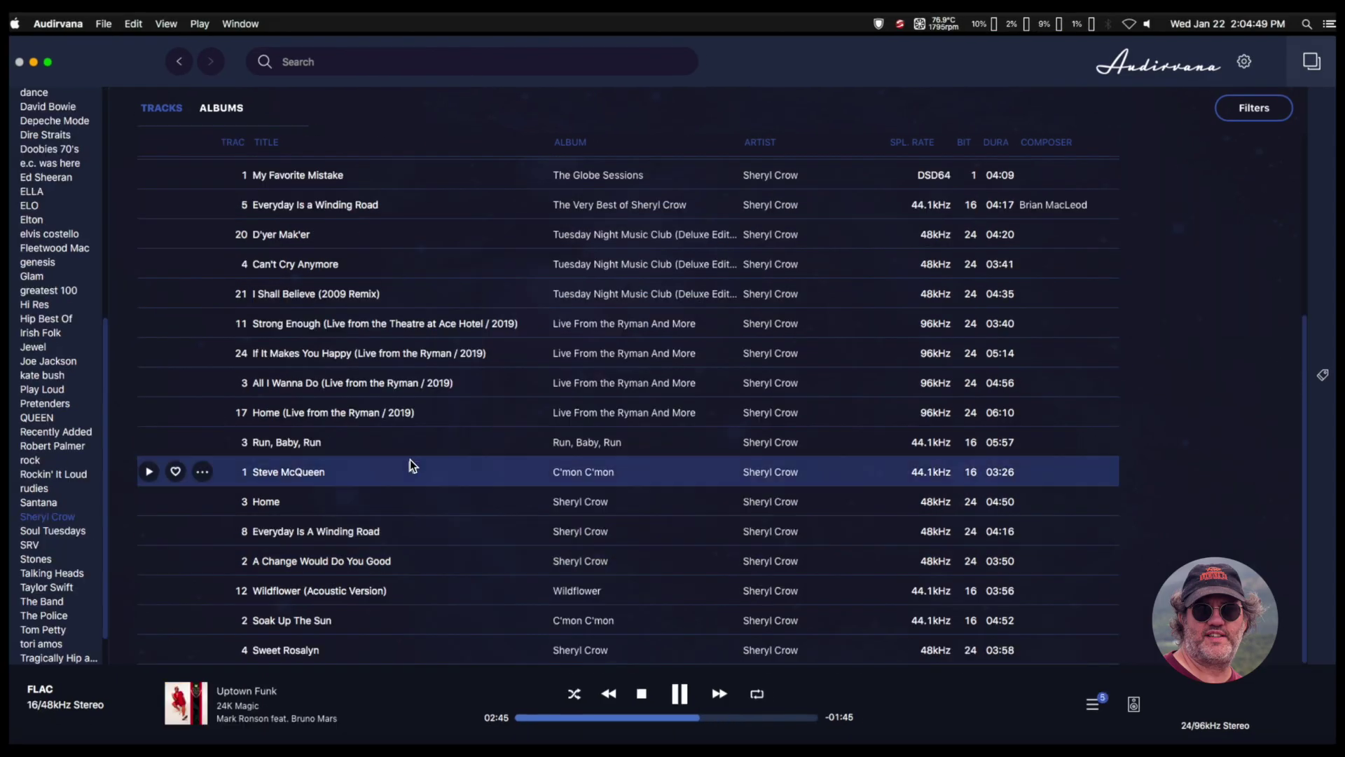
drag(410, 464, 451, 249)
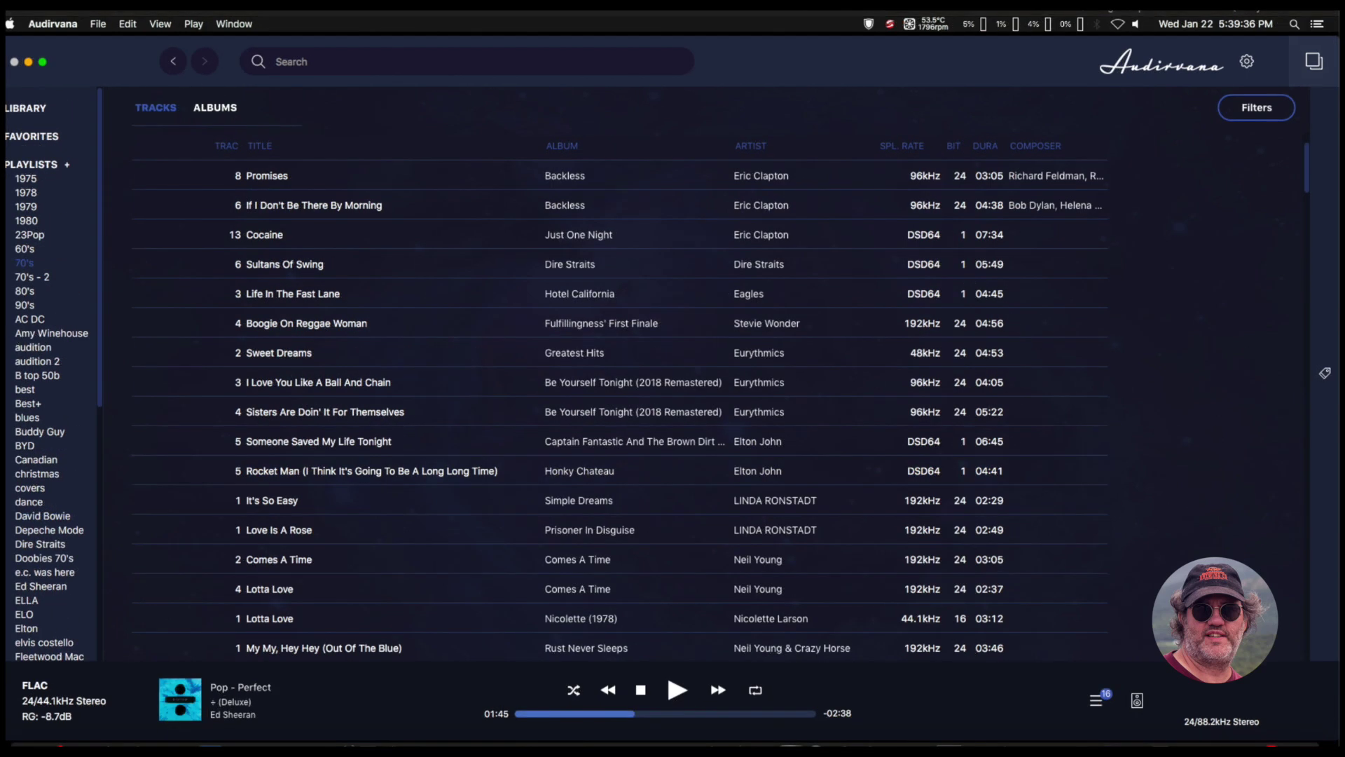
Start exporting the audition playlist to the playlists folder, taking the file name from the existing audition.m3u
click(37, 350)
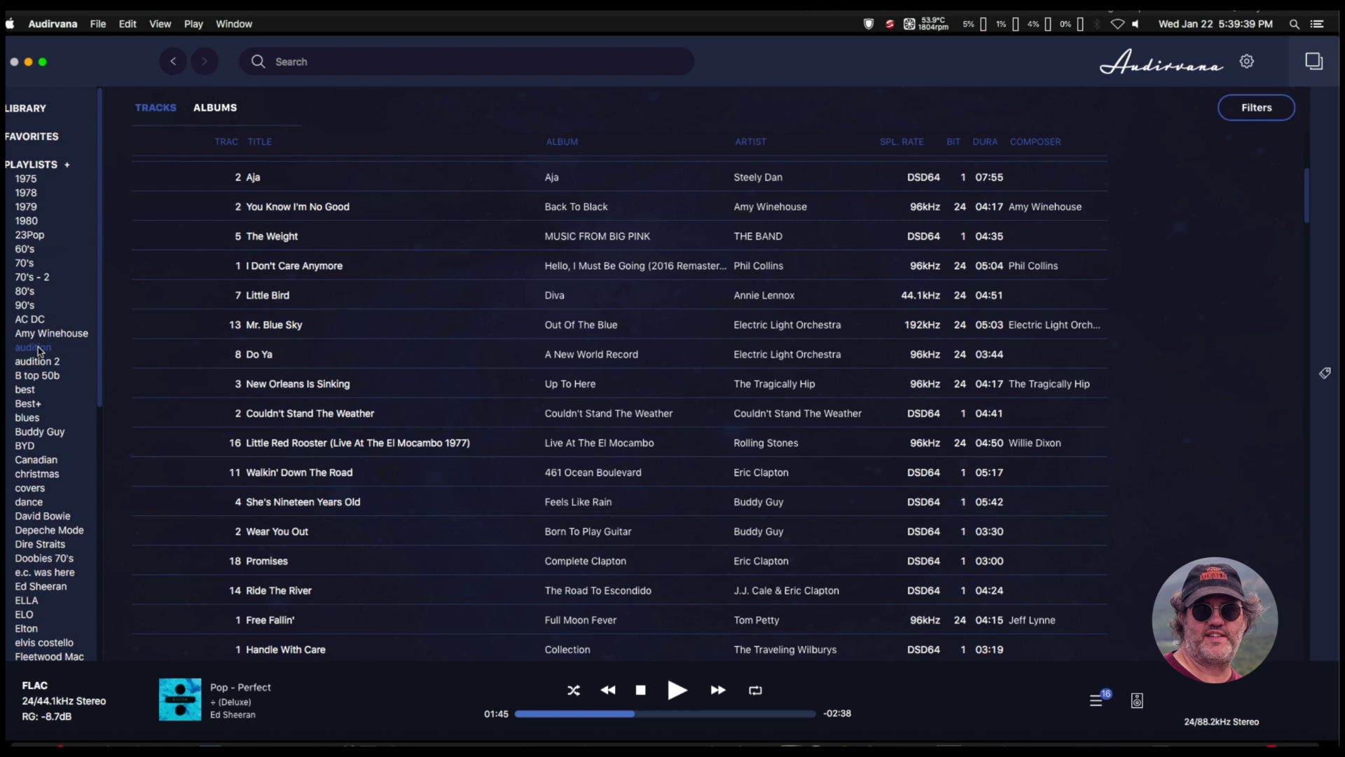
right_click(39, 350)
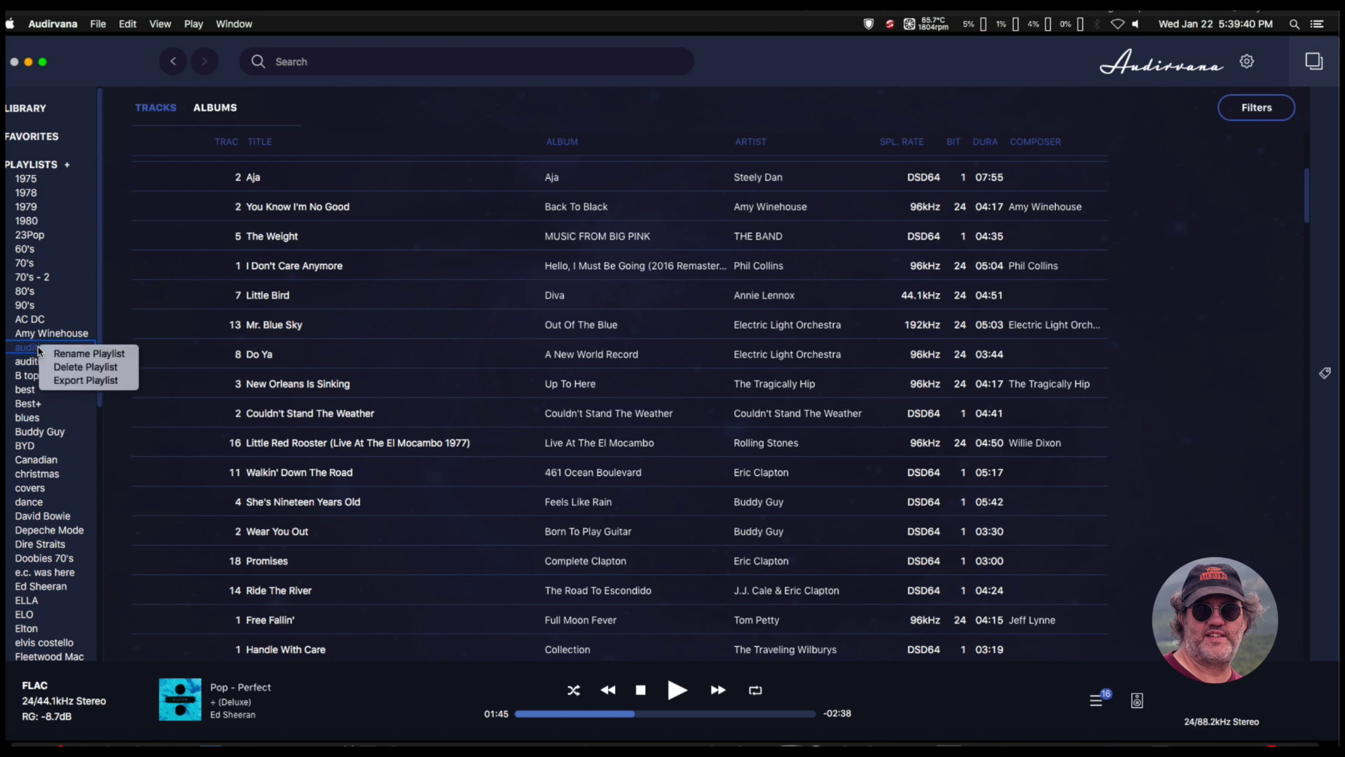
click(61, 388)
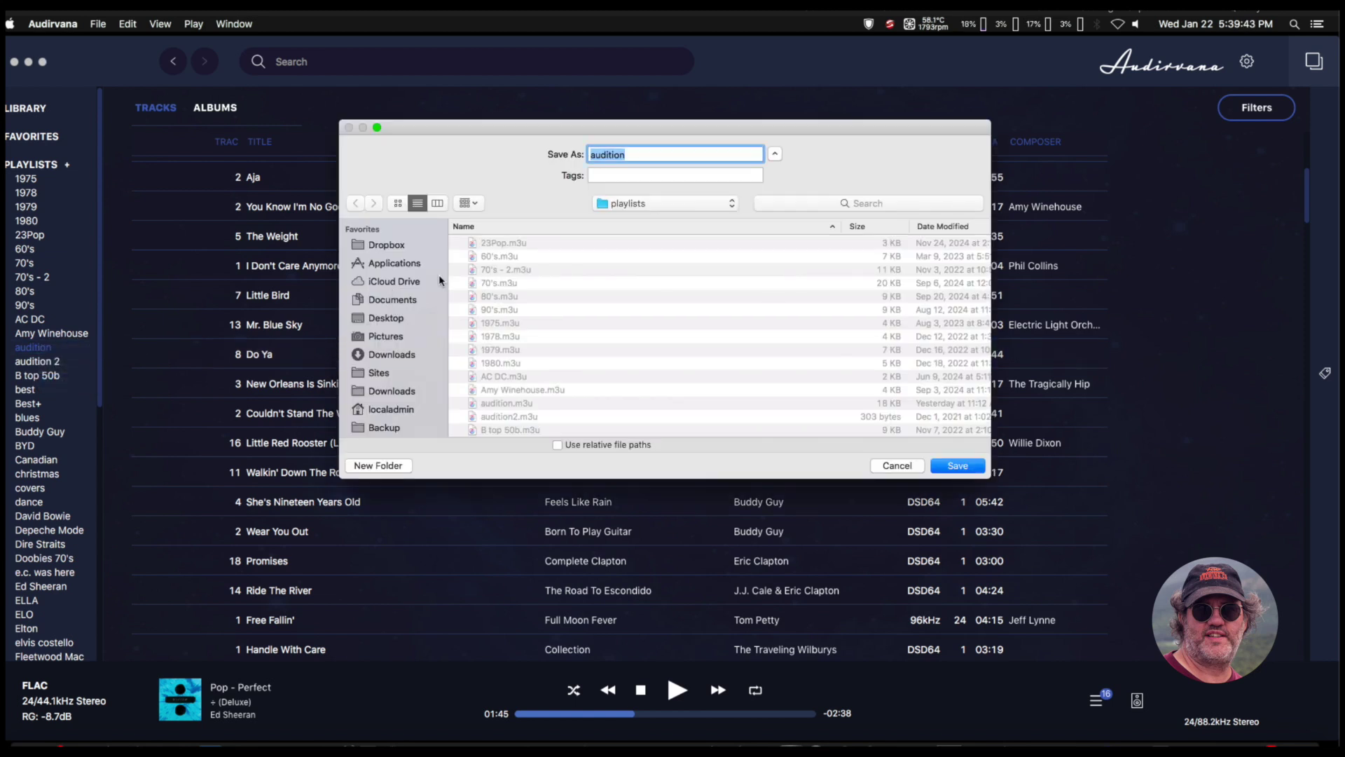
click(518, 226)
click(520, 226)
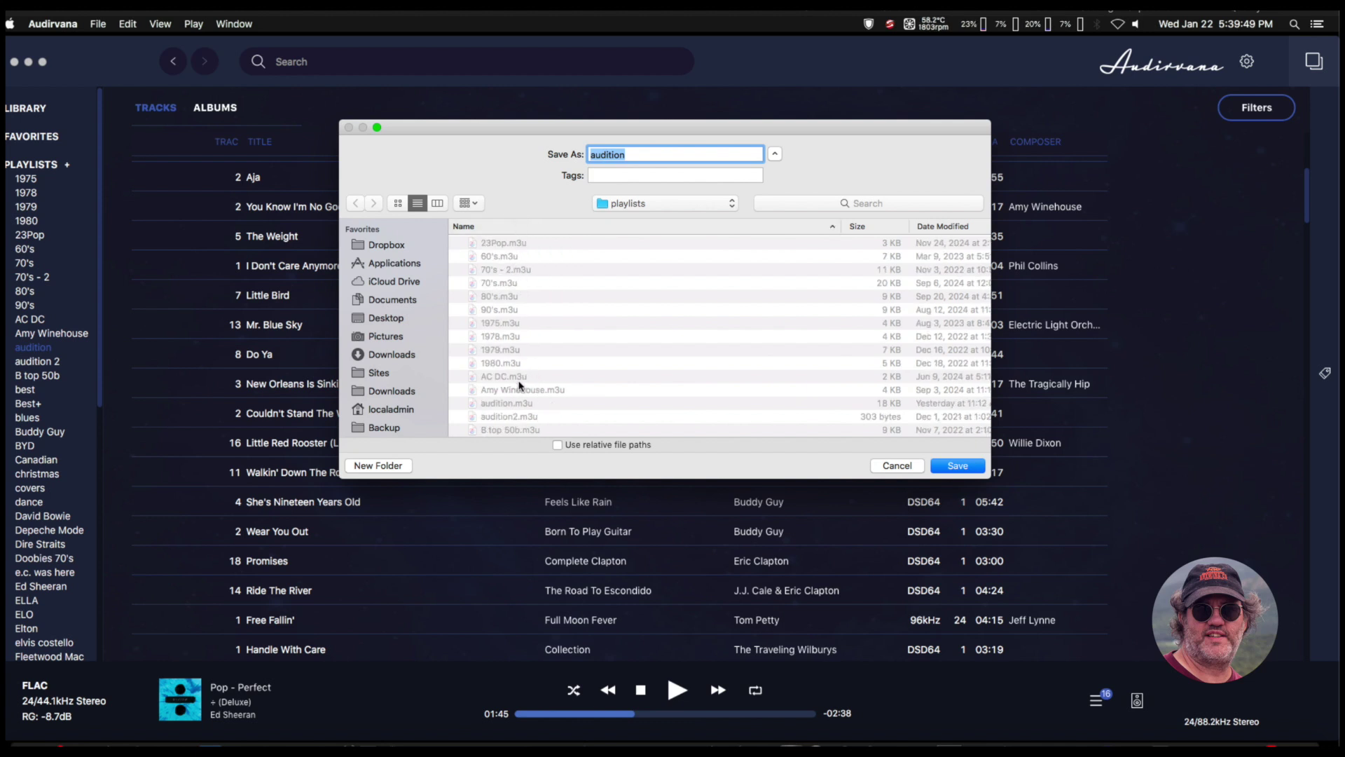
click(504, 403)
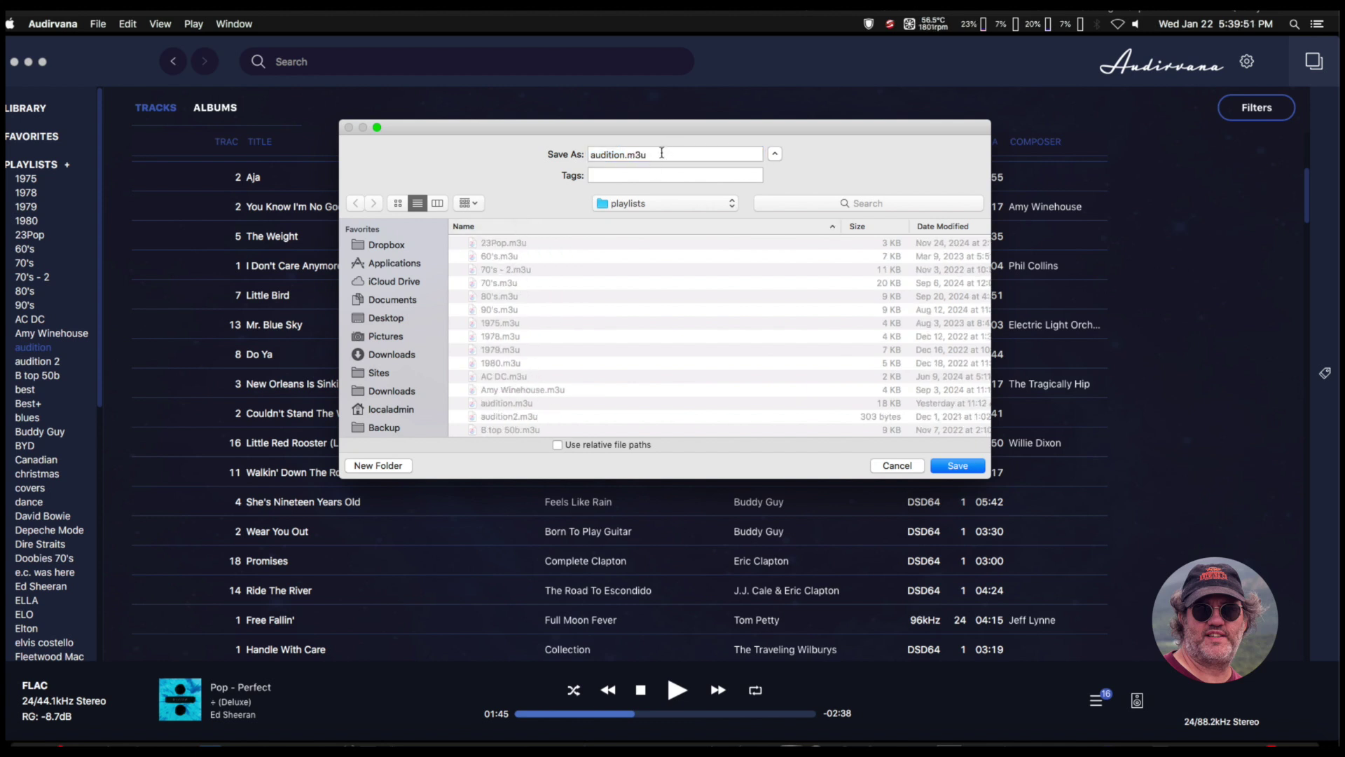
Enable relative file paths for the export and save it, replacing the existing audition.m3u
drag(660, 154, 627, 154)
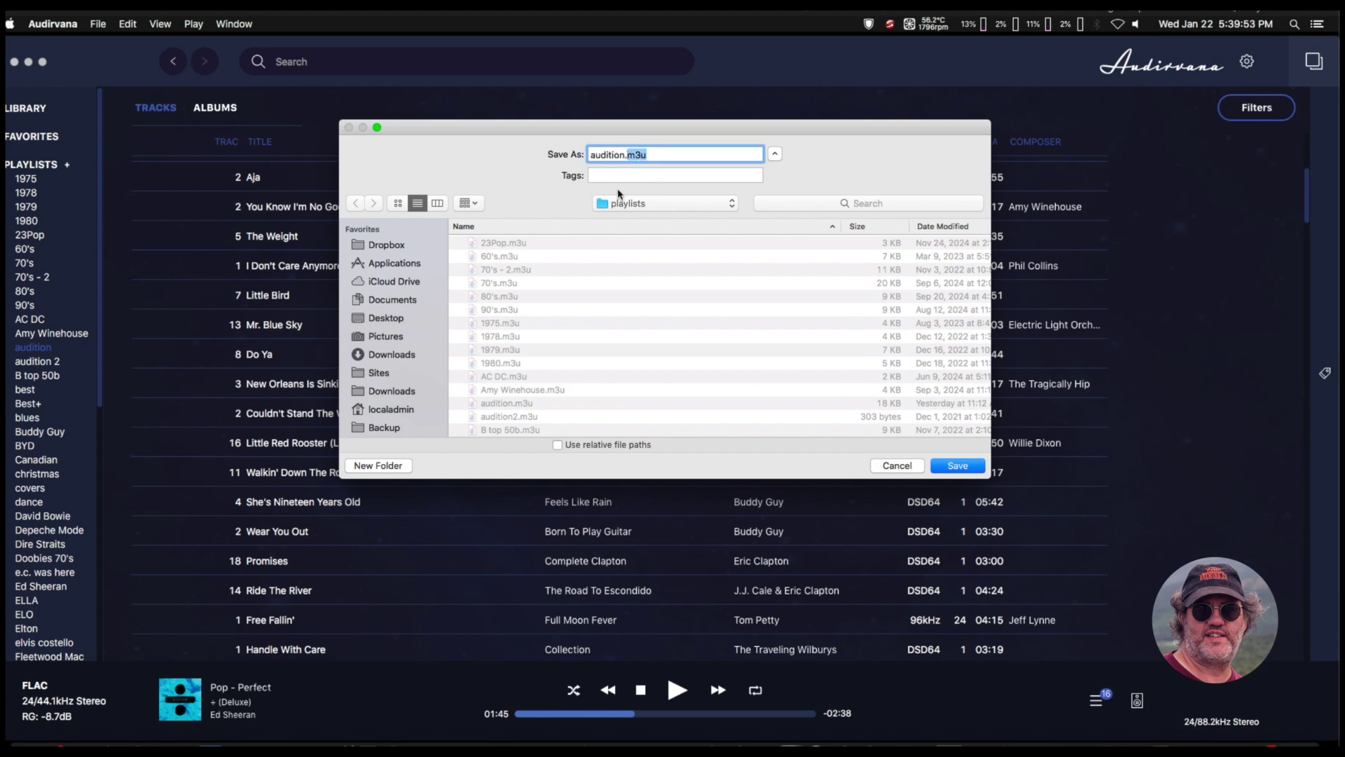
click(565, 449)
click(953, 467)
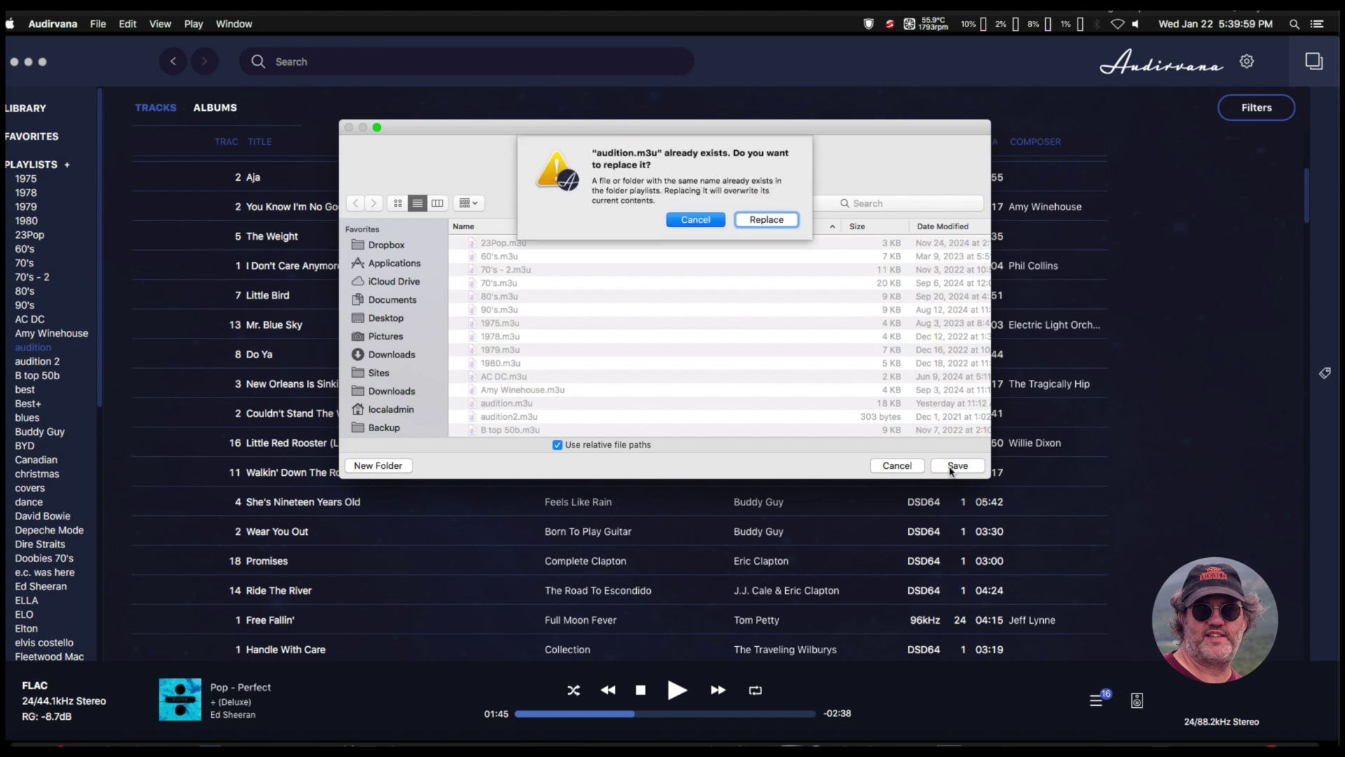
click(767, 220)
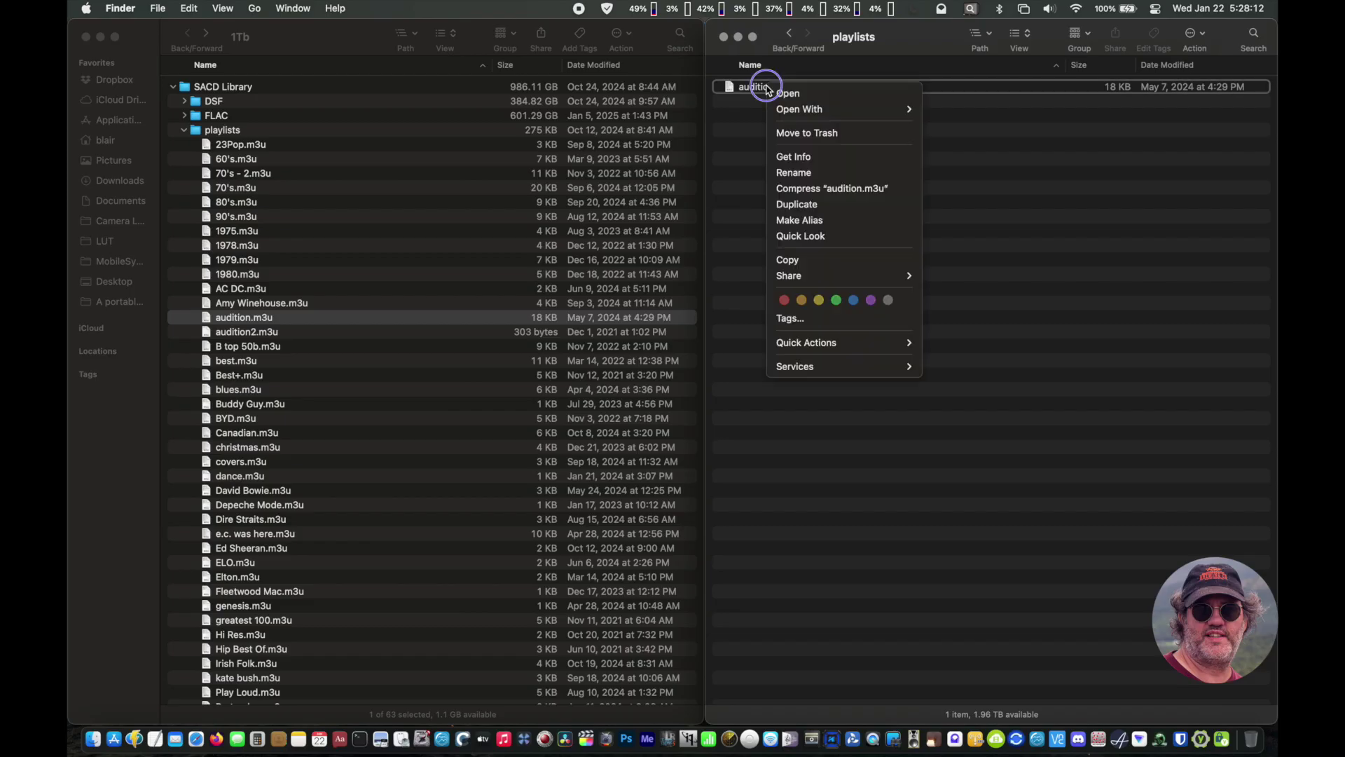
Open audition.m3u from the playlists folder in TextEdit and enlarge its window to show more lines
mouse_move(785, 110)
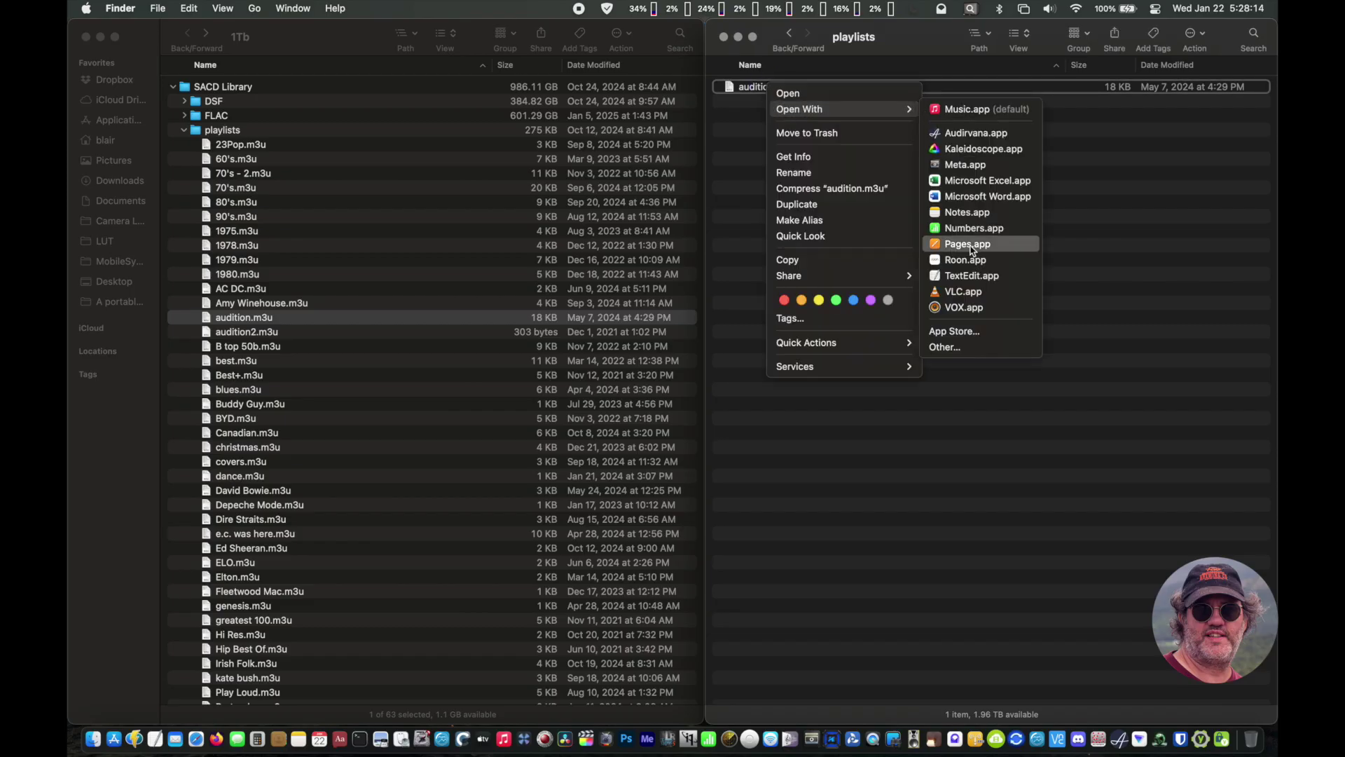
click(971, 275)
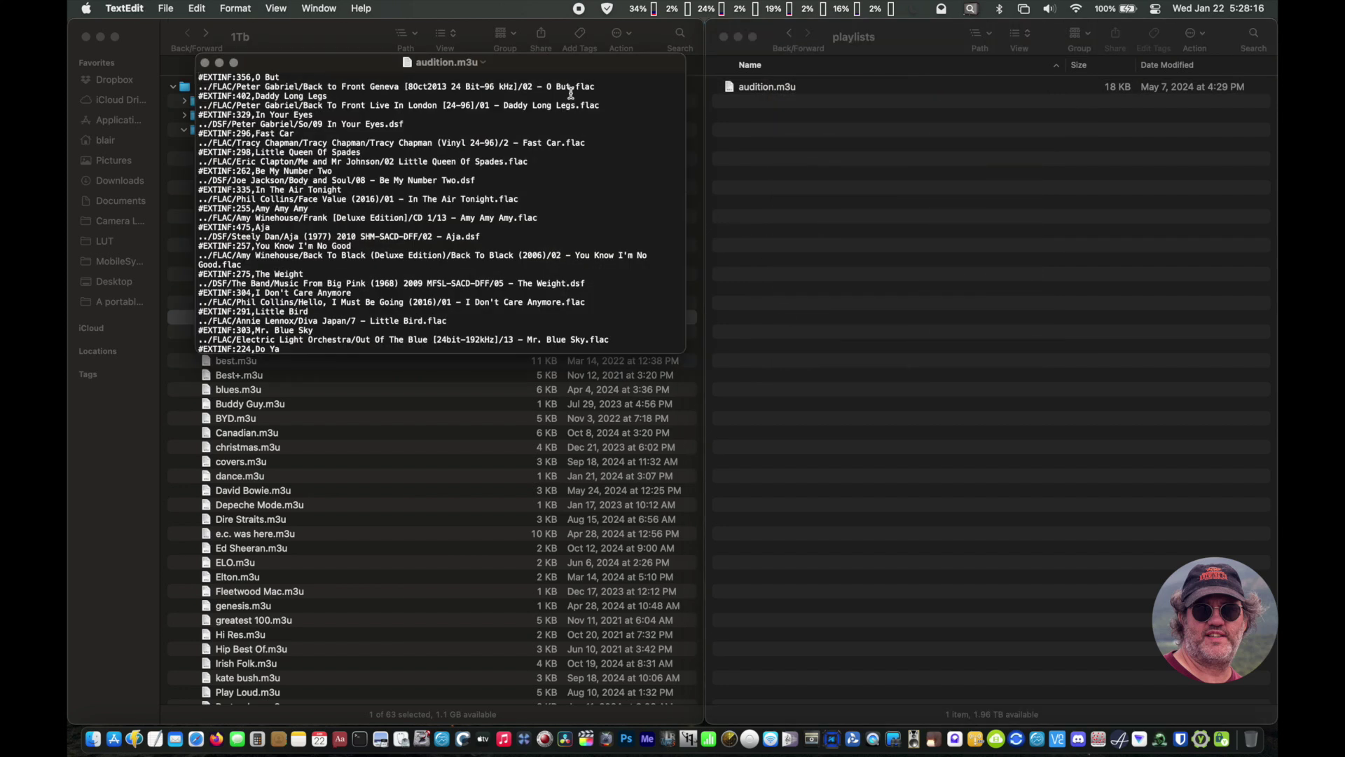
drag(577, 58, 589, 33)
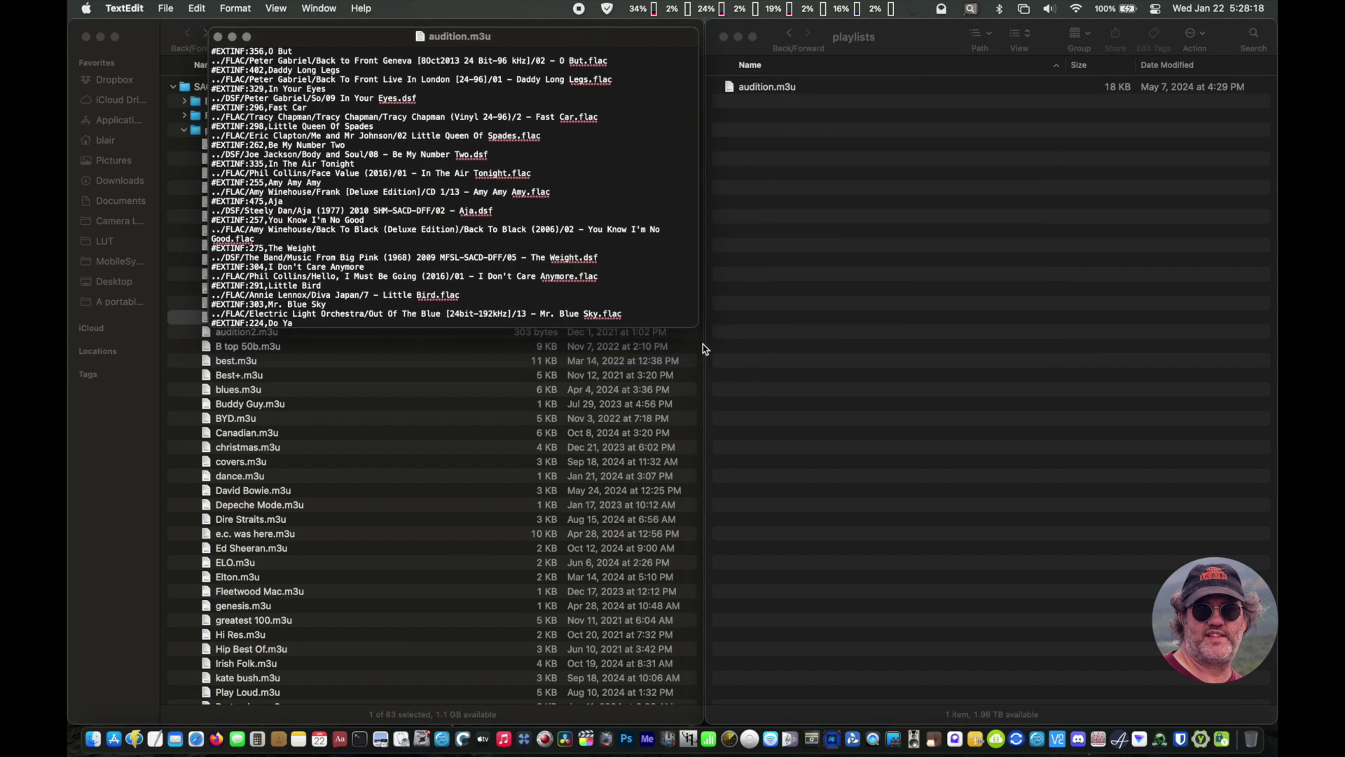
drag(697, 327, 1086, 655)
Replace every .dsf extension in audition.m3u with .m4a
key(super+f)
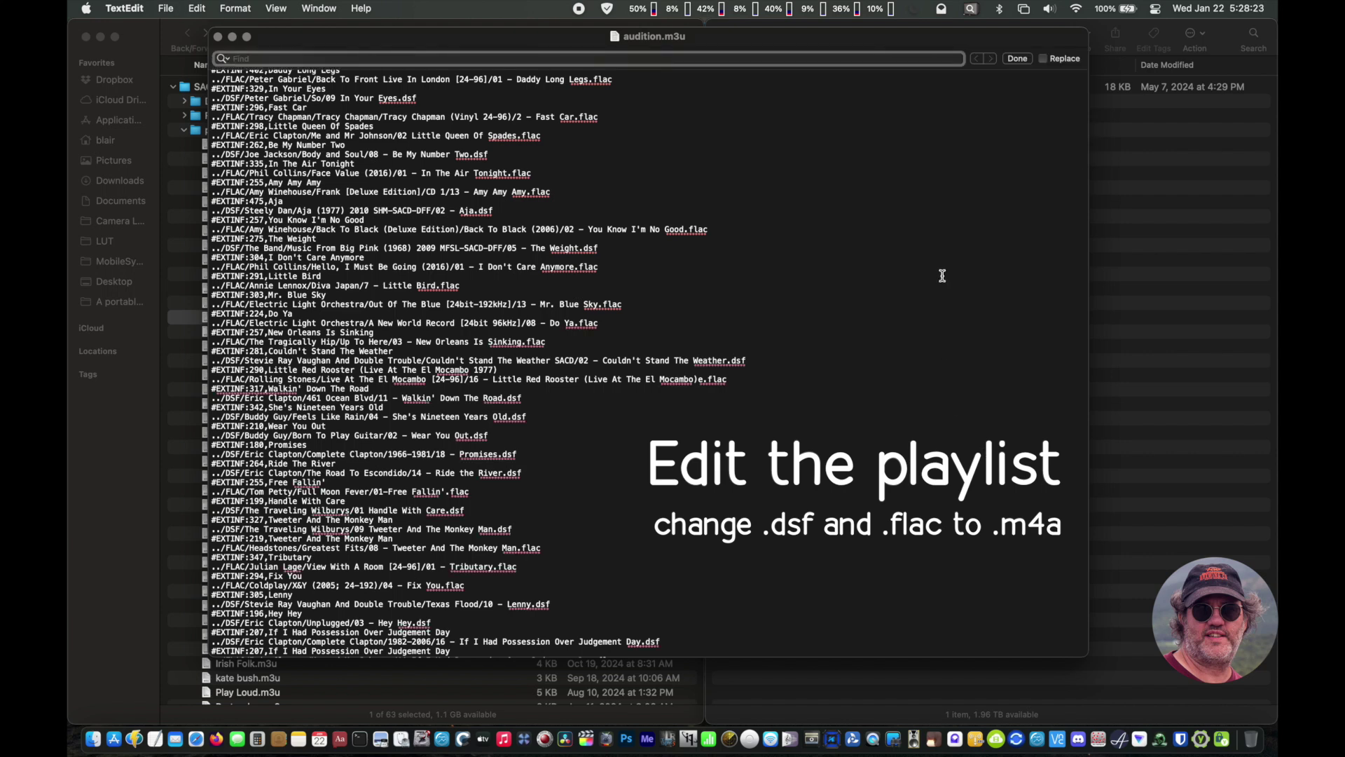
click(1044, 60)
click(825, 62)
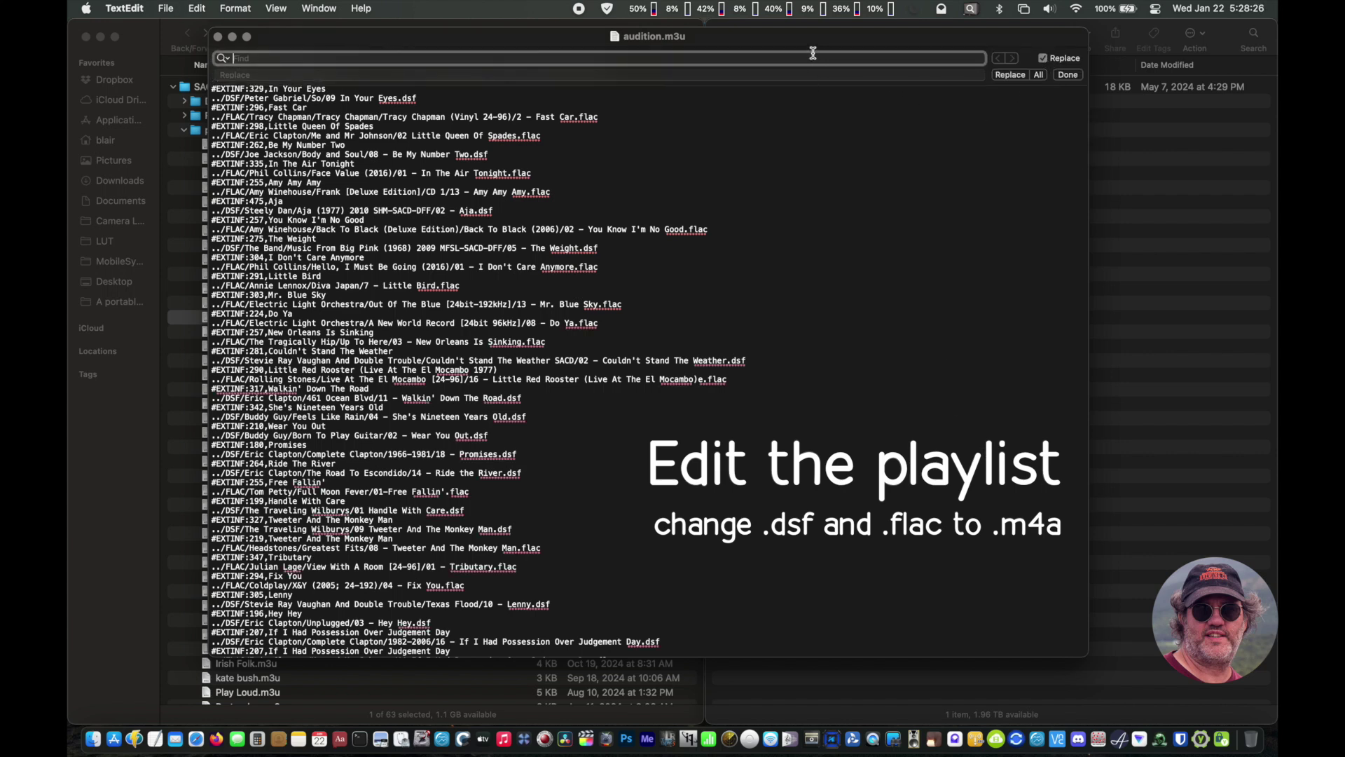
text(dsf)
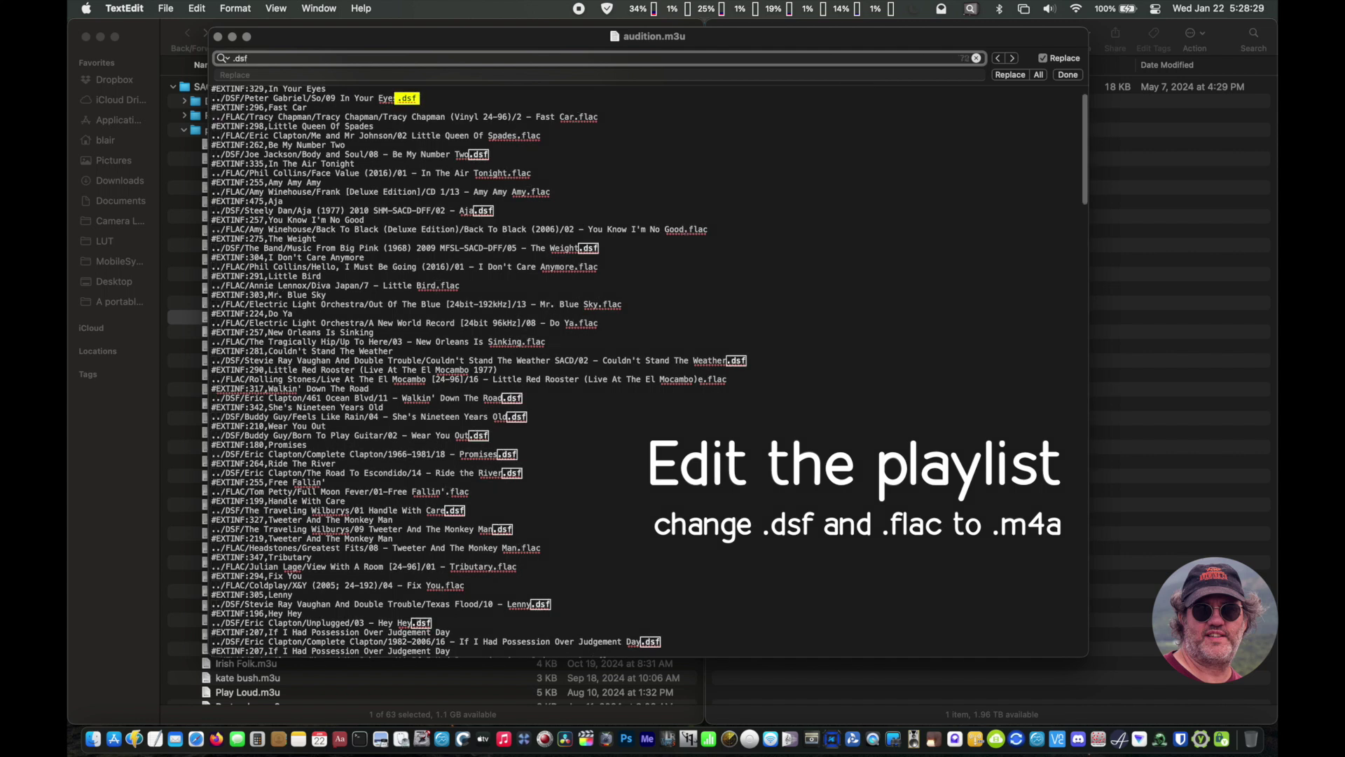
key(Tab)
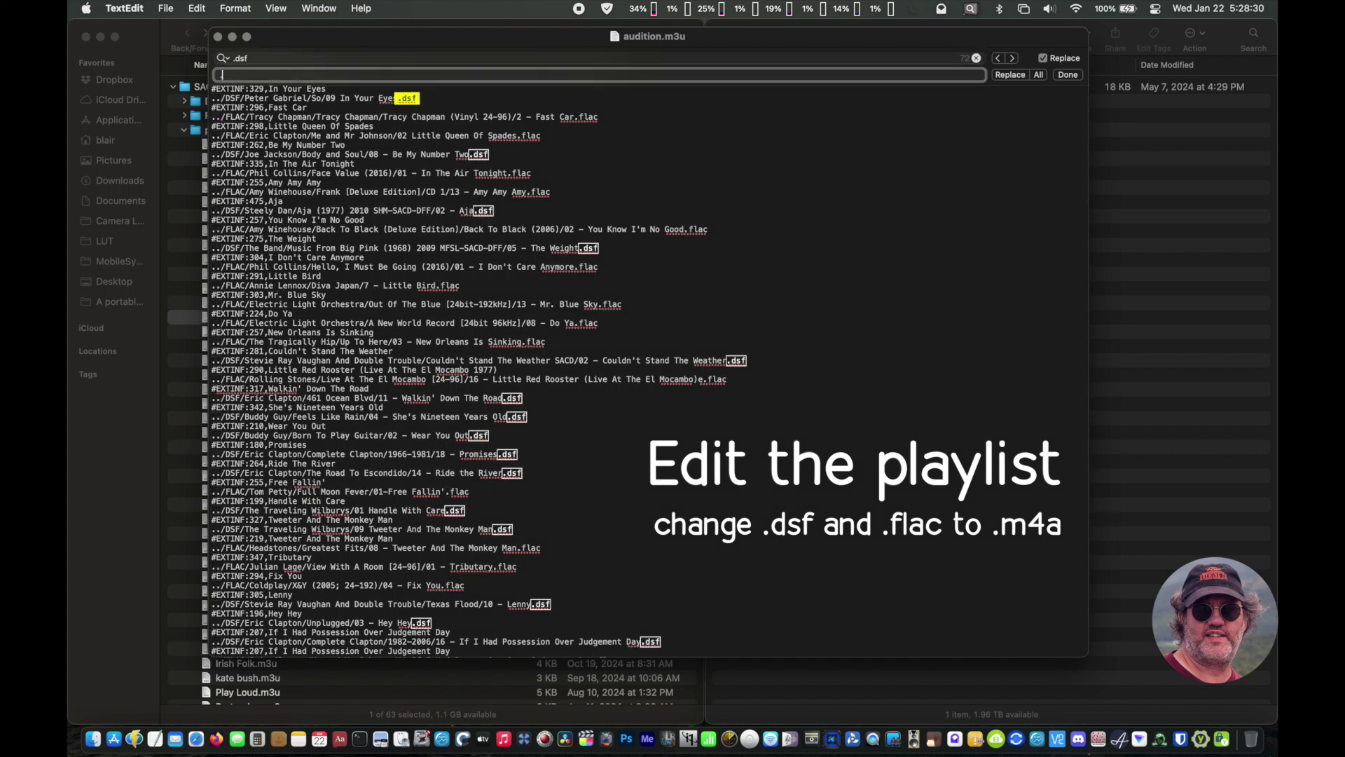
text(.m4a)
click(1041, 75)
Replace every .flac extension in audition.m3u with .m4a and save the file
click(758, 57)
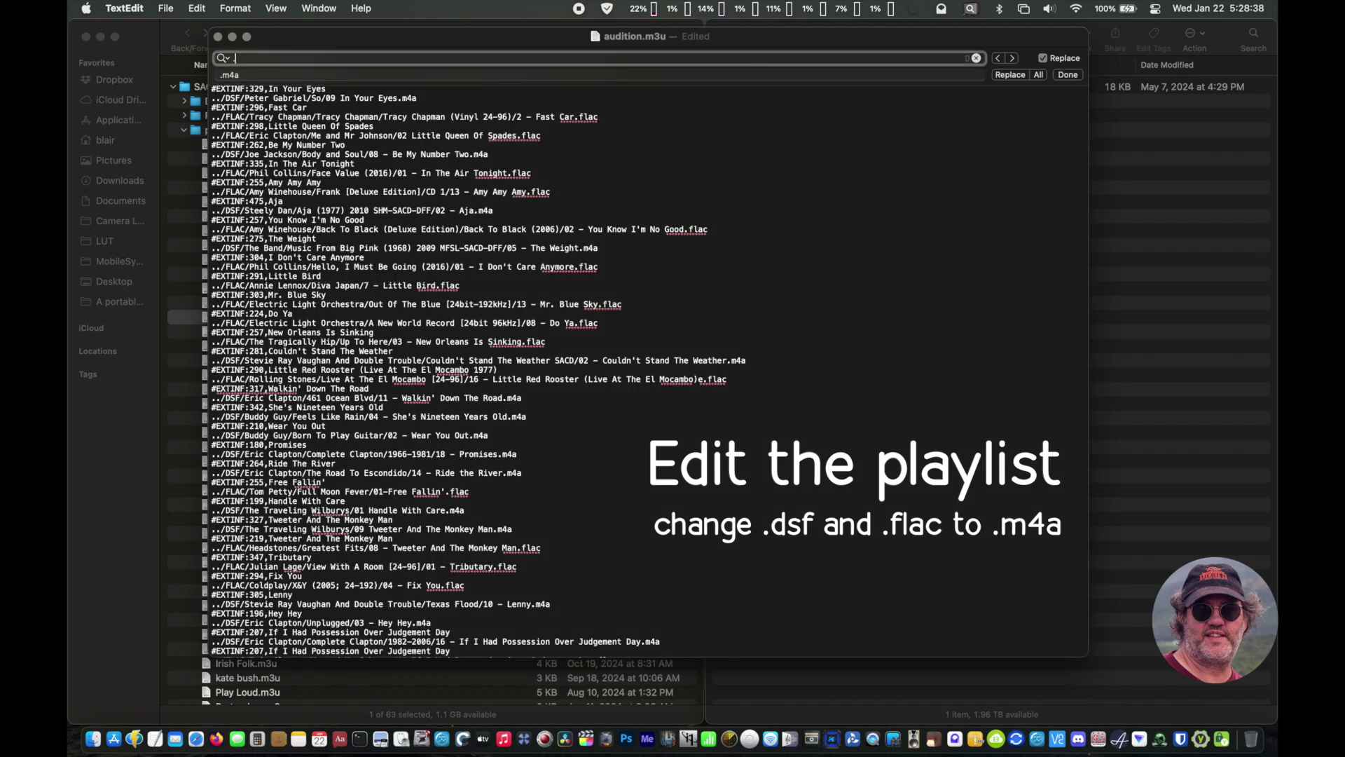
text(.flac)
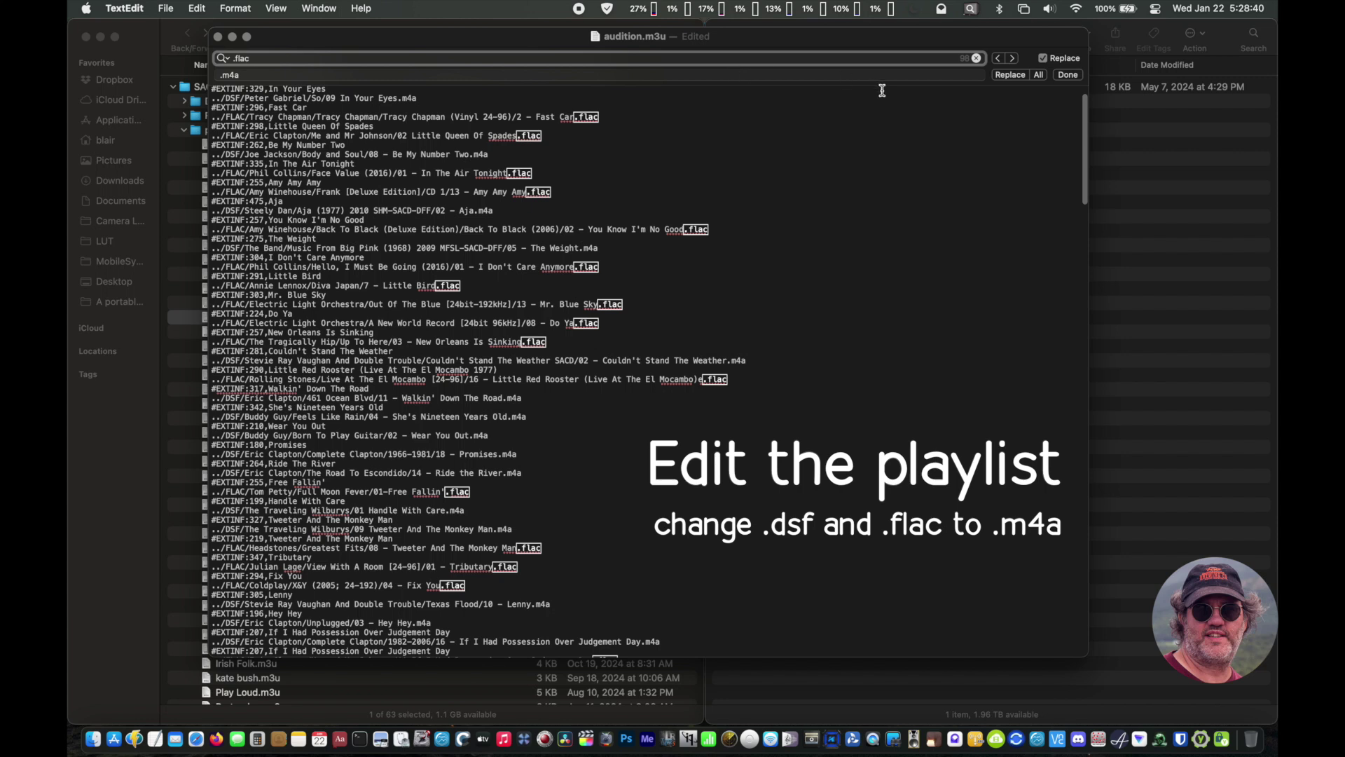
click(1040, 75)
click(1067, 75)
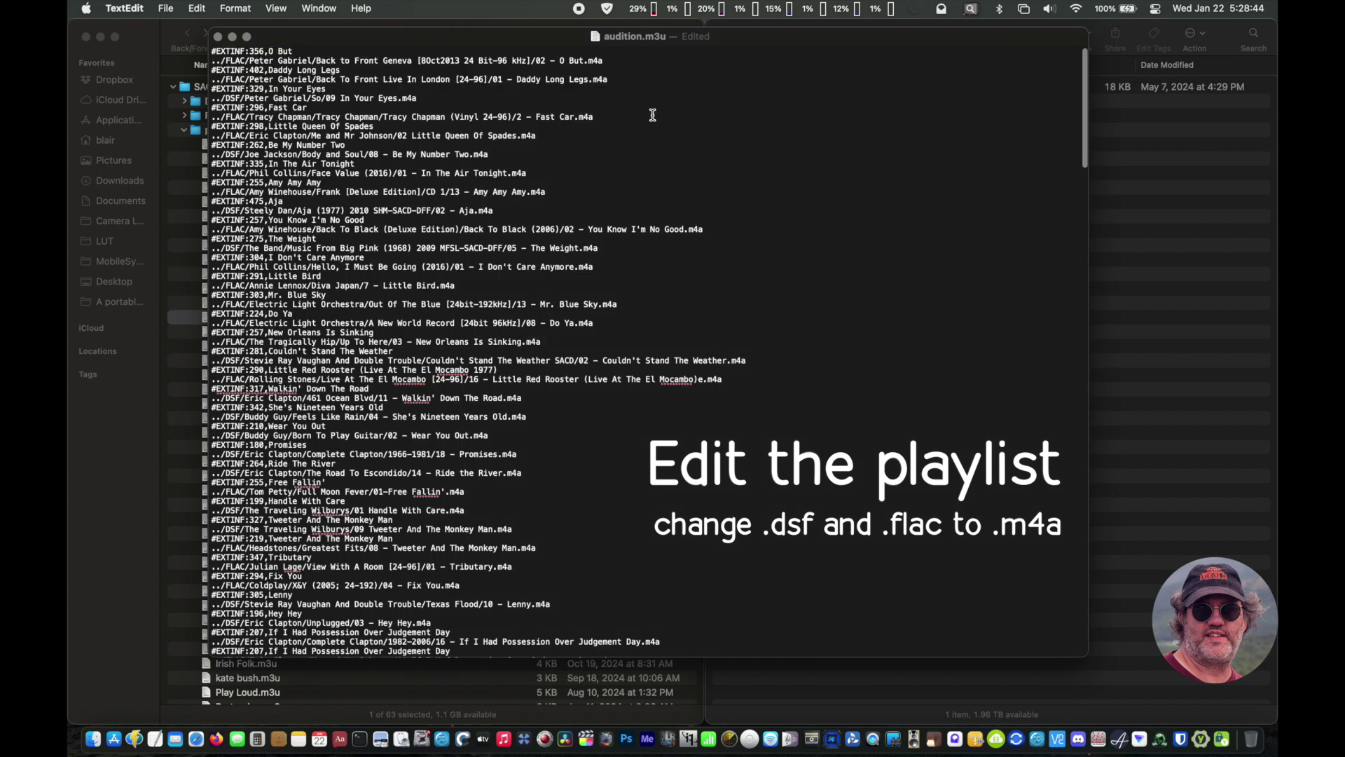
key(super+s)
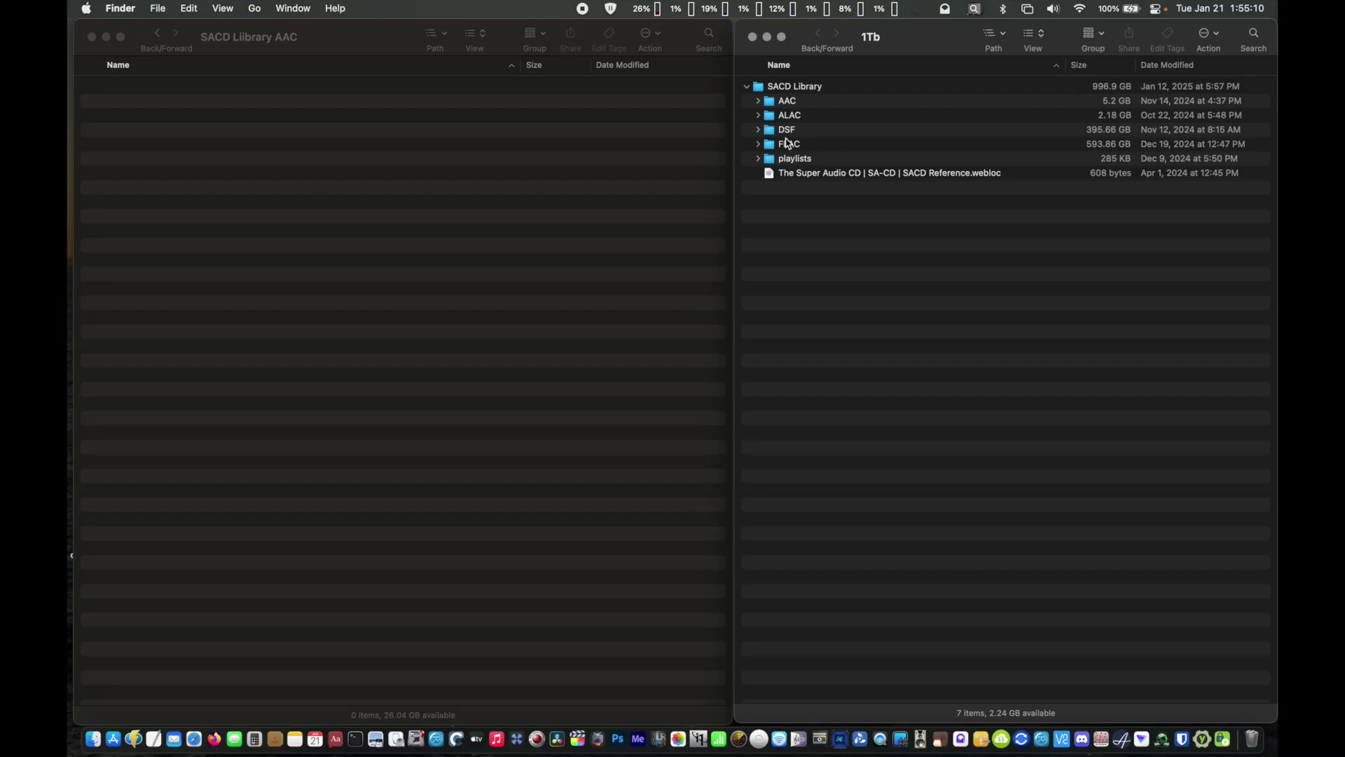
Send the DSF folder of the SACD Library to XLD for conversion
click(774, 132)
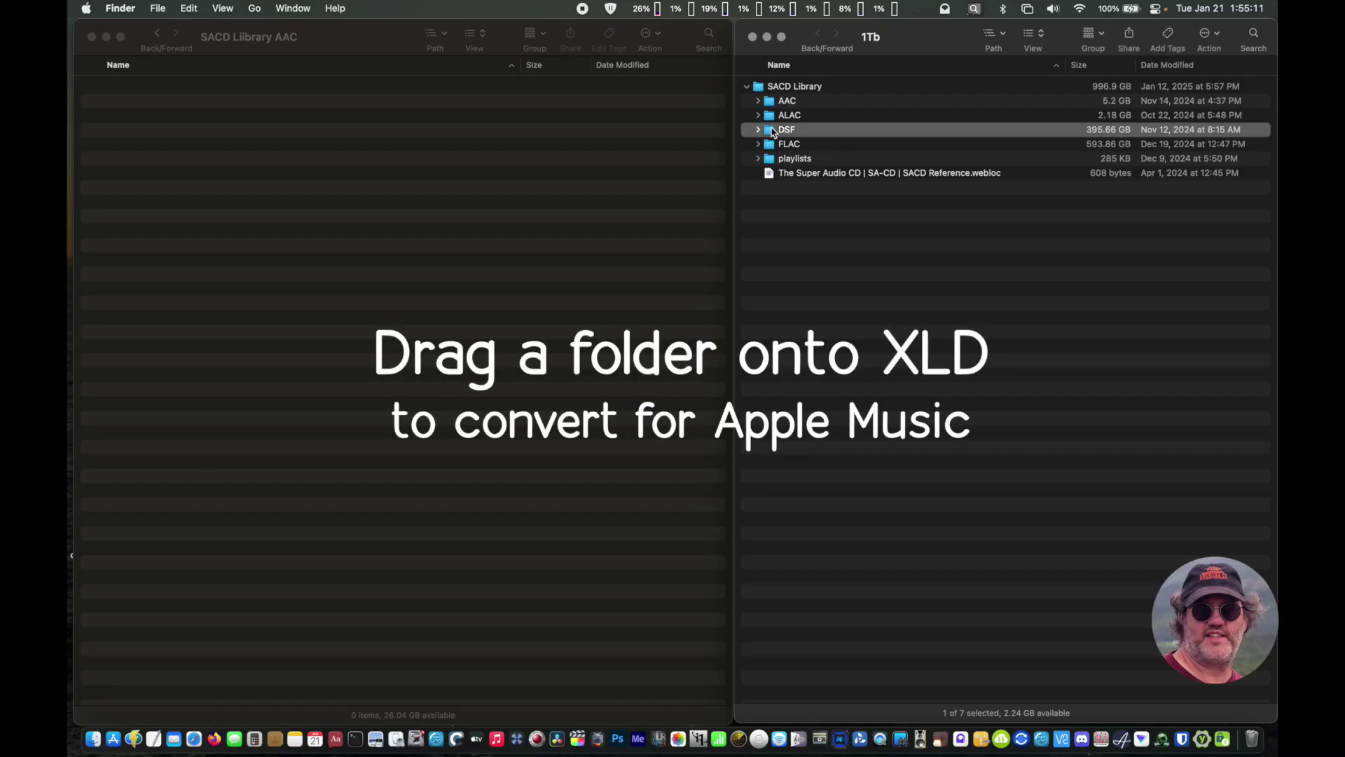
drag(772, 132, 801, 744)
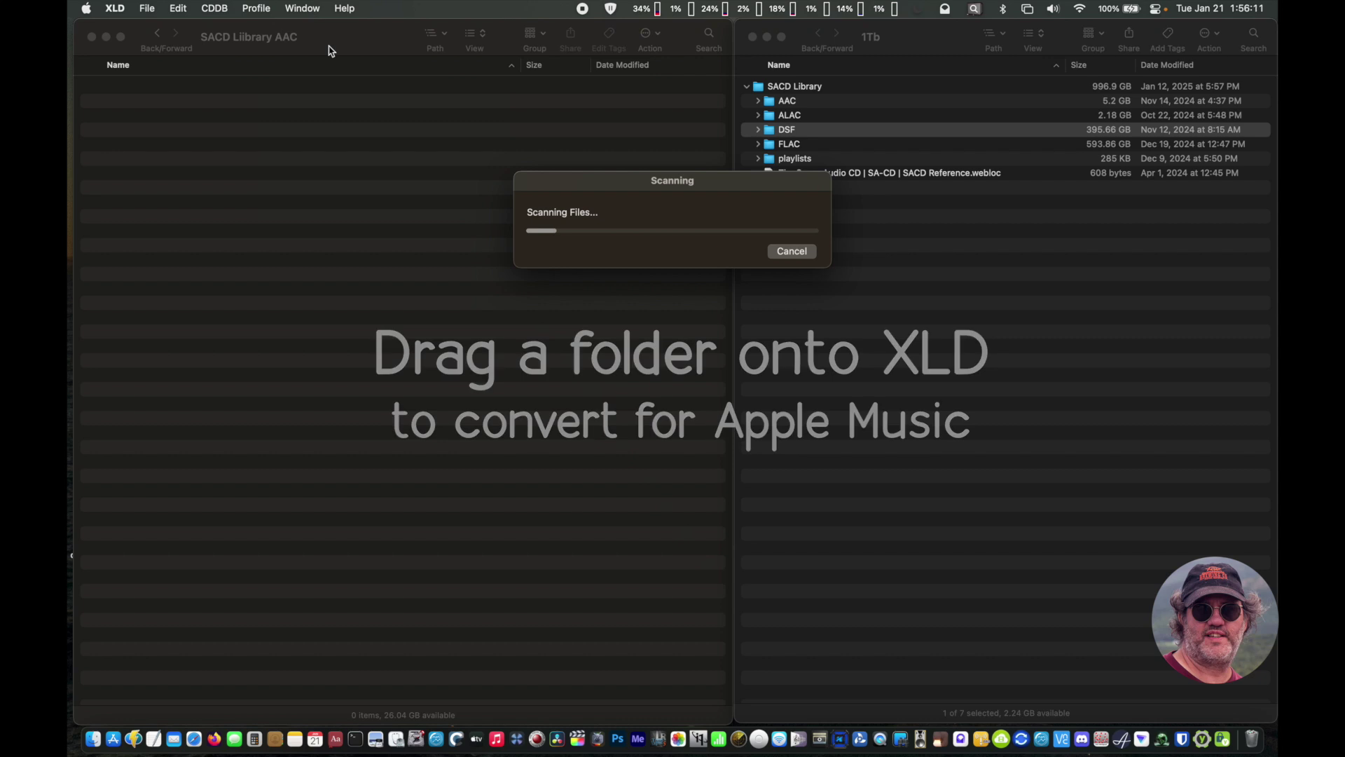
Expand the DSF folder in the SACD Library to view its artist folders and move XLD's scanning window aside
click(758, 130)
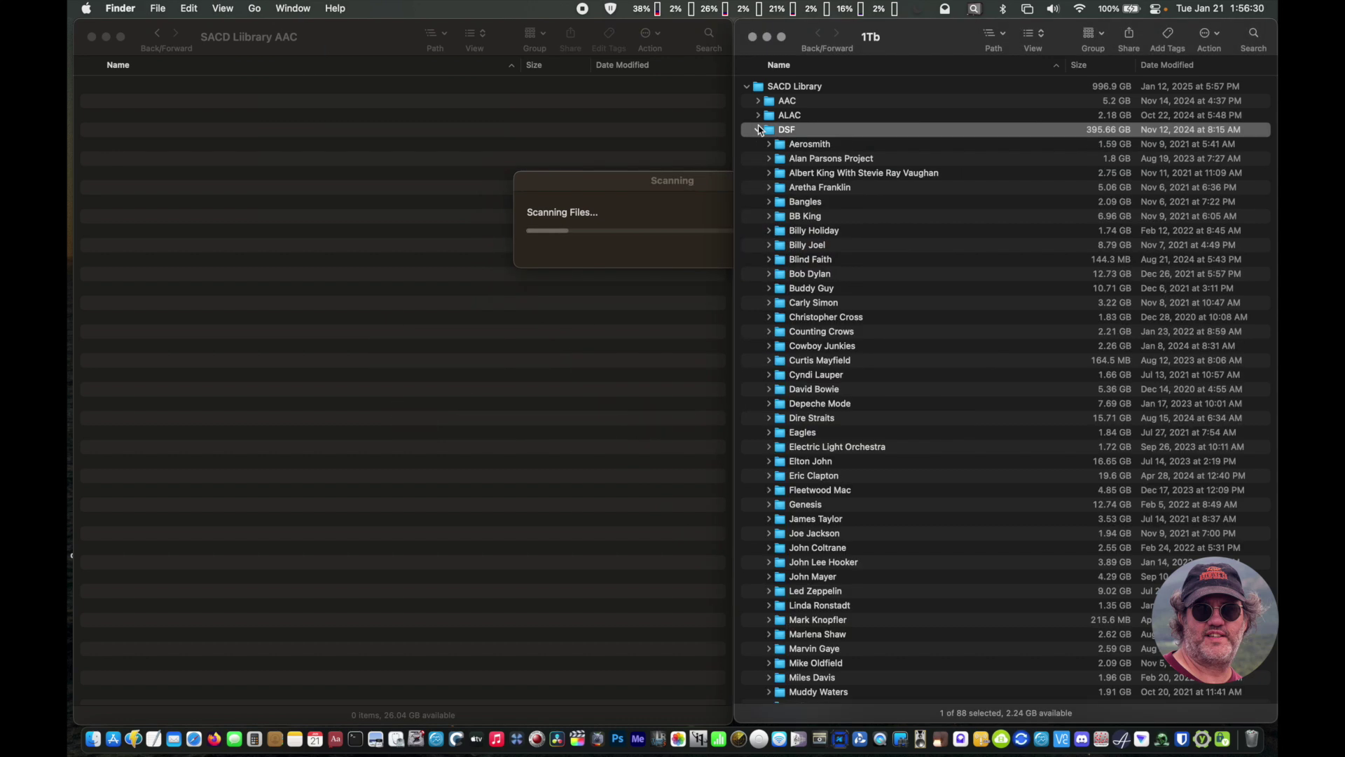
drag(701, 181, 494, 200)
click(768, 476)
click(769, 476)
click(514, 201)
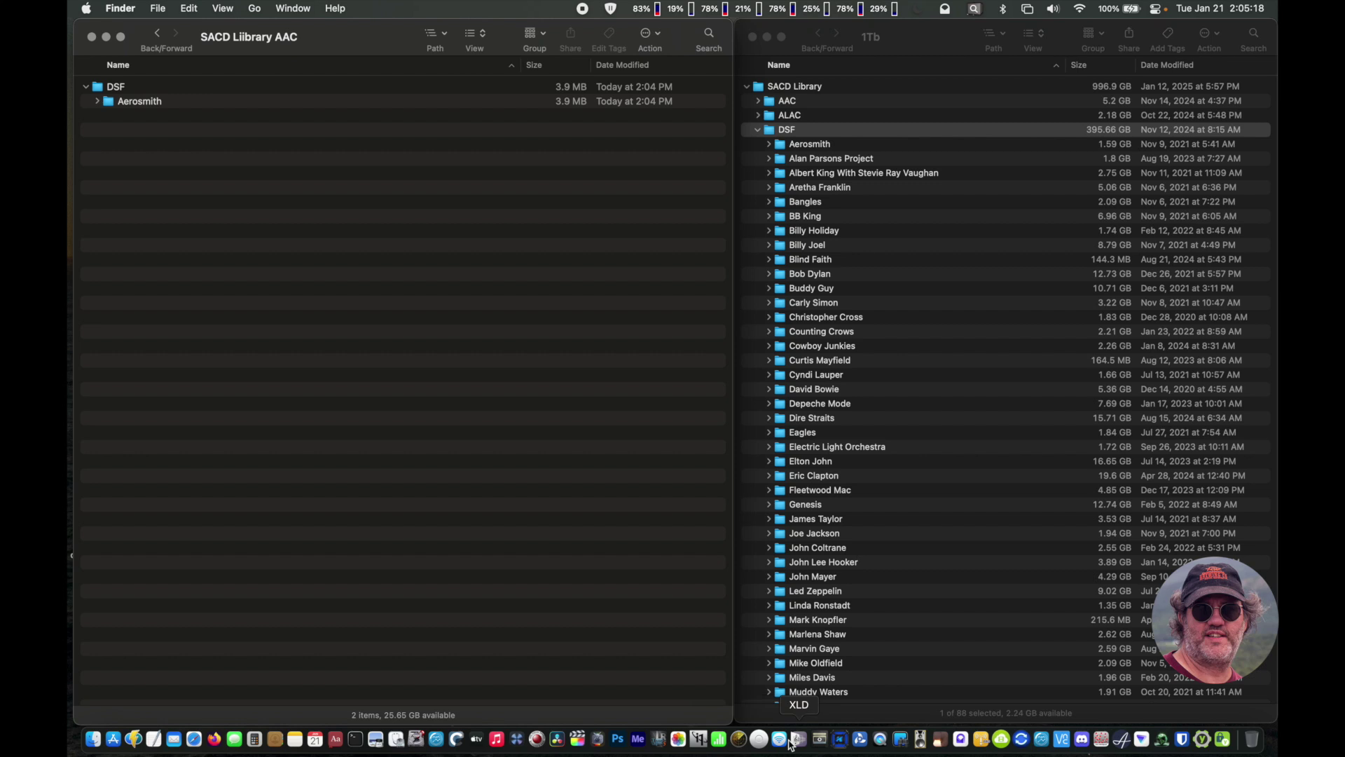
Bring XLD to the front to check the conversion progress of the DSF tracks
click(791, 741)
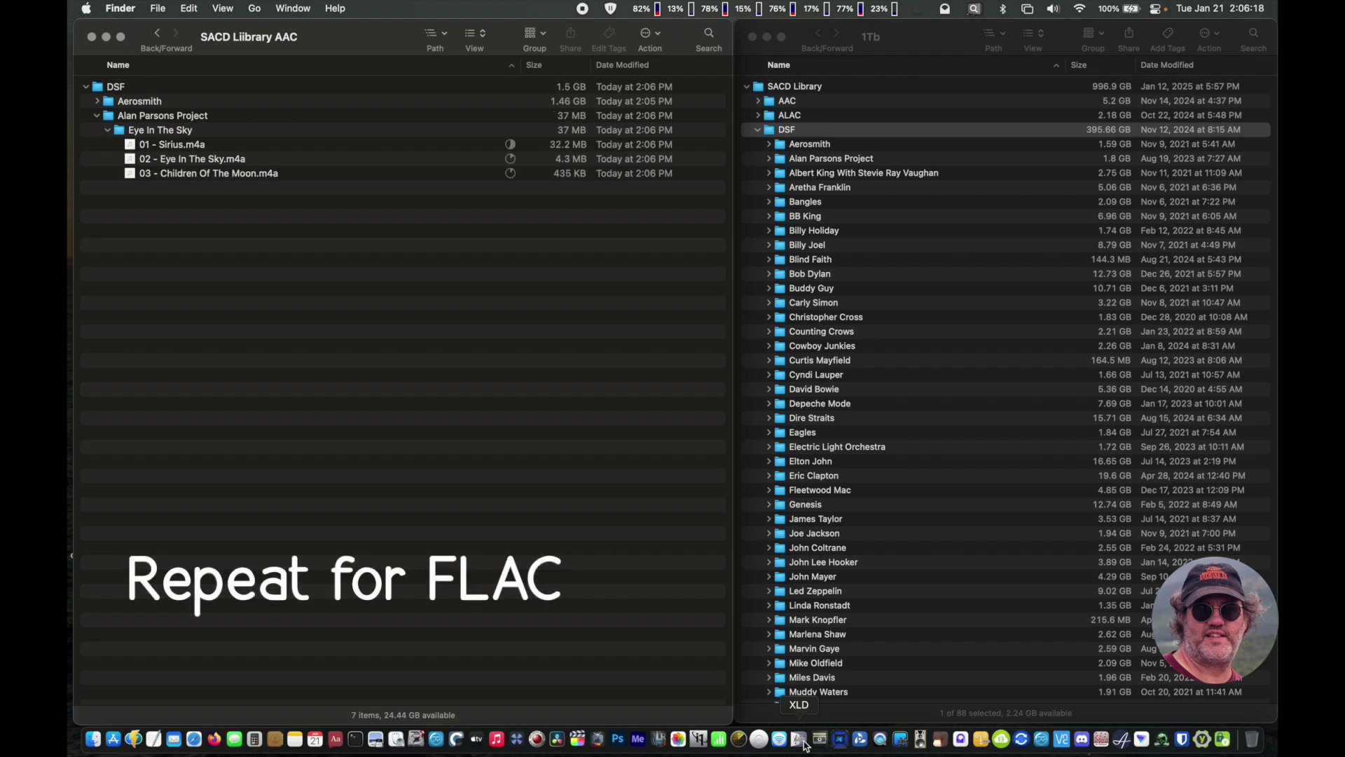
click(805, 739)
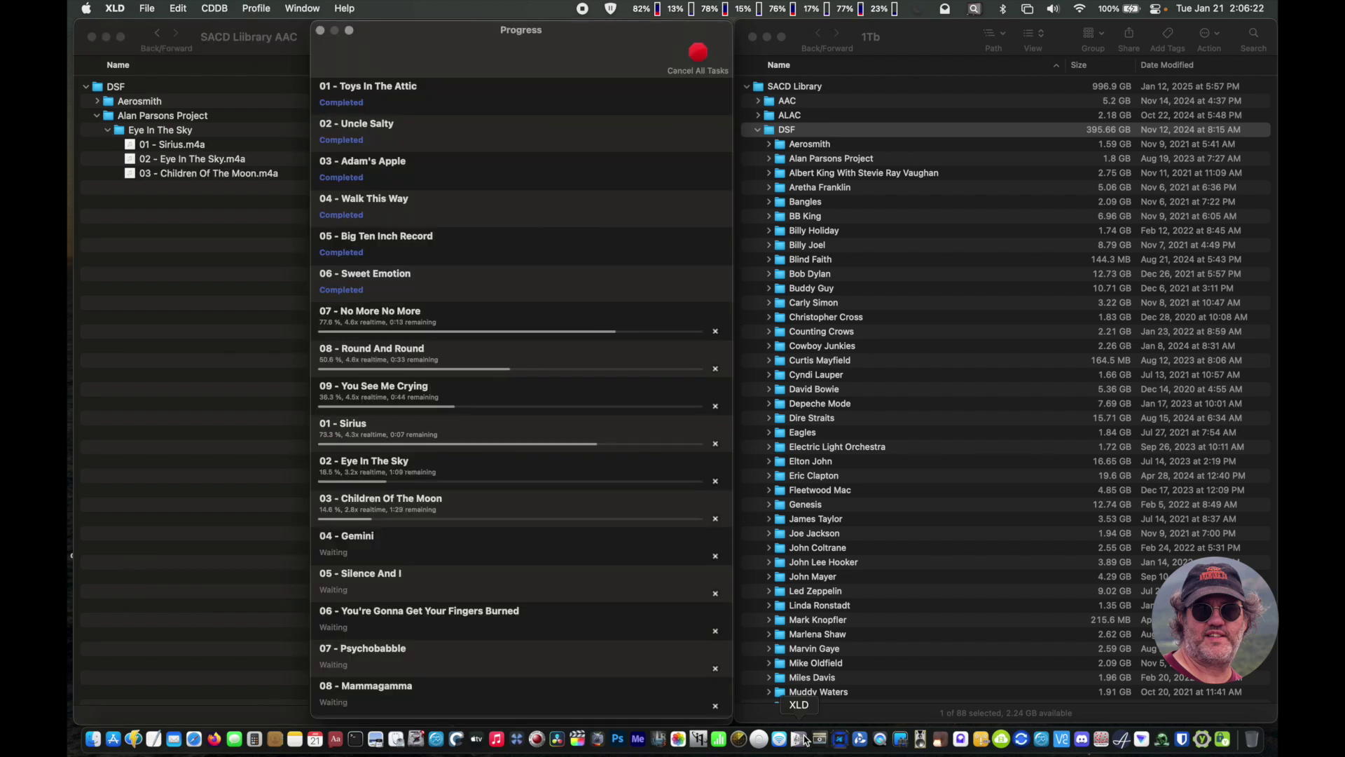
Quit Music, copy the edited audition.m3u into the playlists folder of SACD Library AAC, and open that folder
click(504, 740)
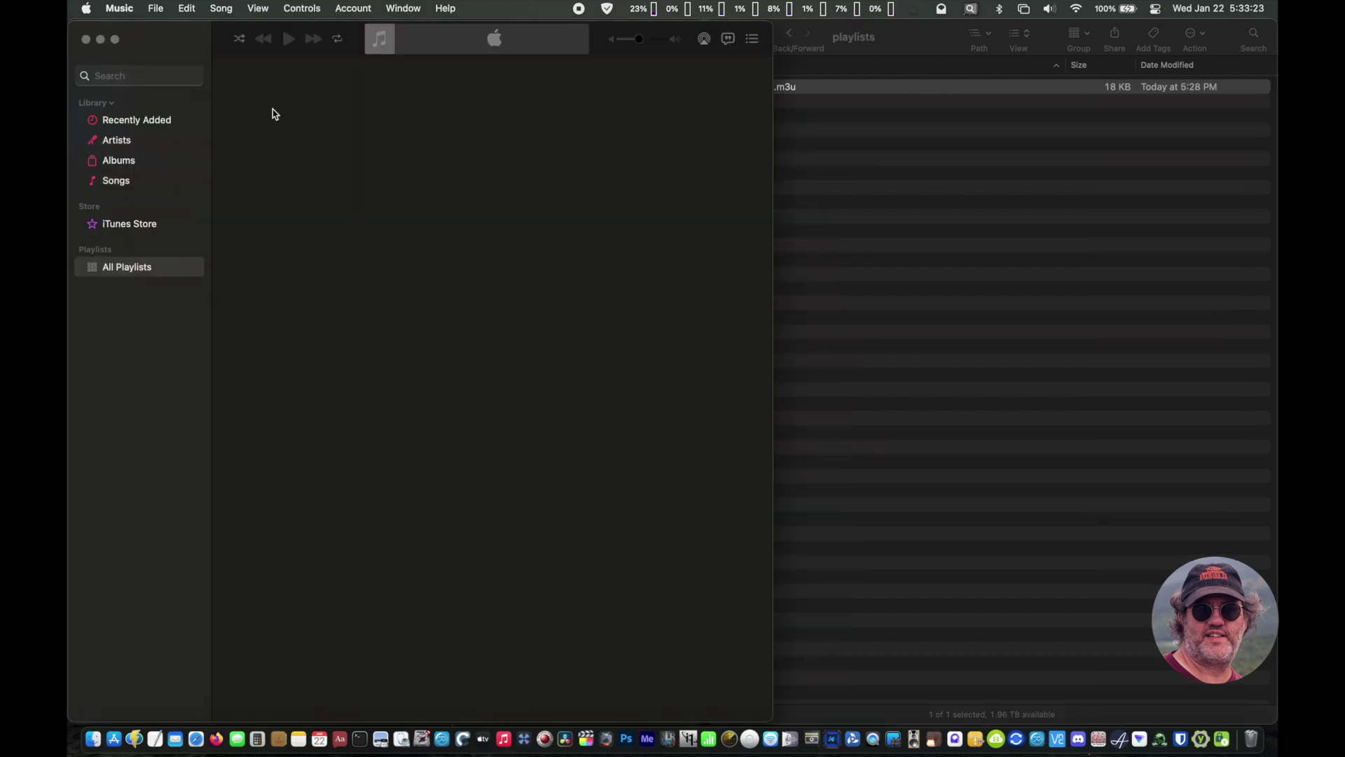
key(super+q)
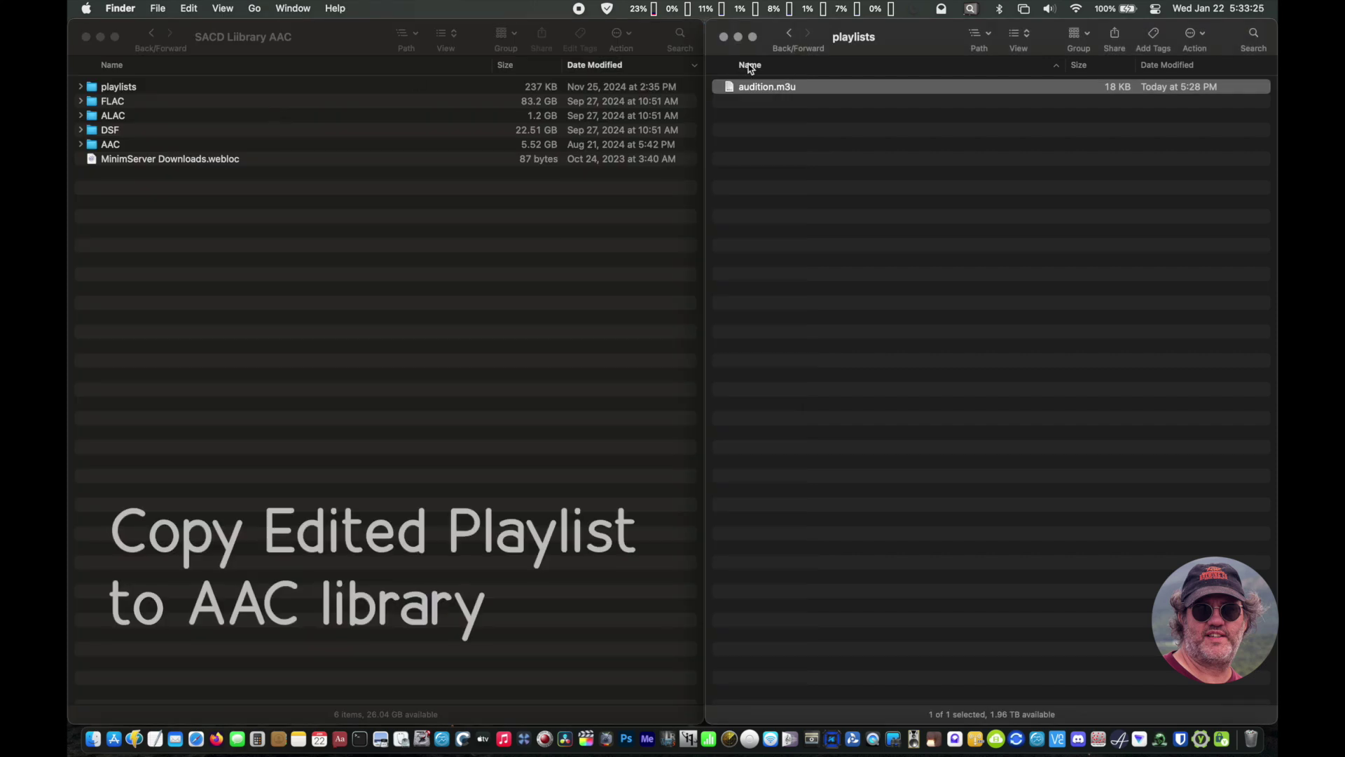
drag(729, 86, 124, 90)
double_click(123, 89)
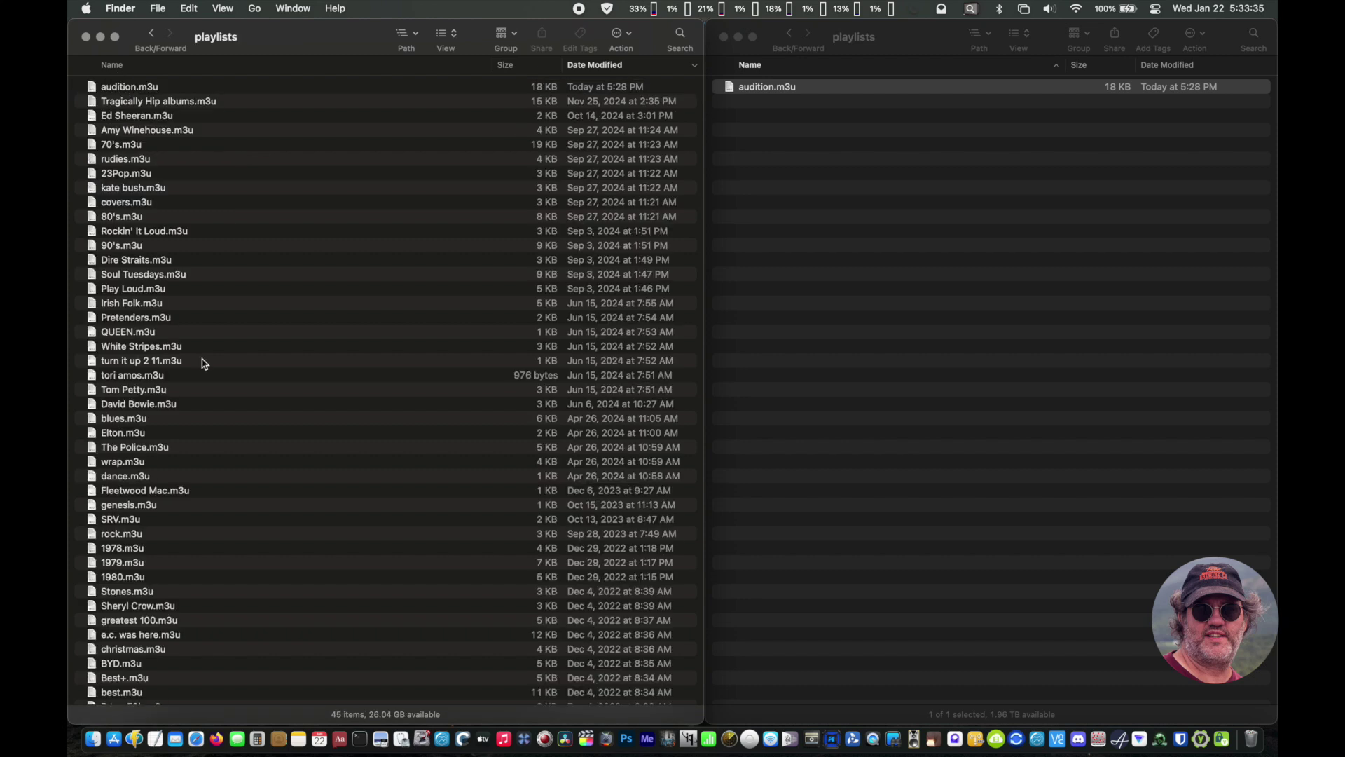
Switch to Music and import audition.m3u from the SACD Library AAC playlists folder into its playlists
click(115, 87)
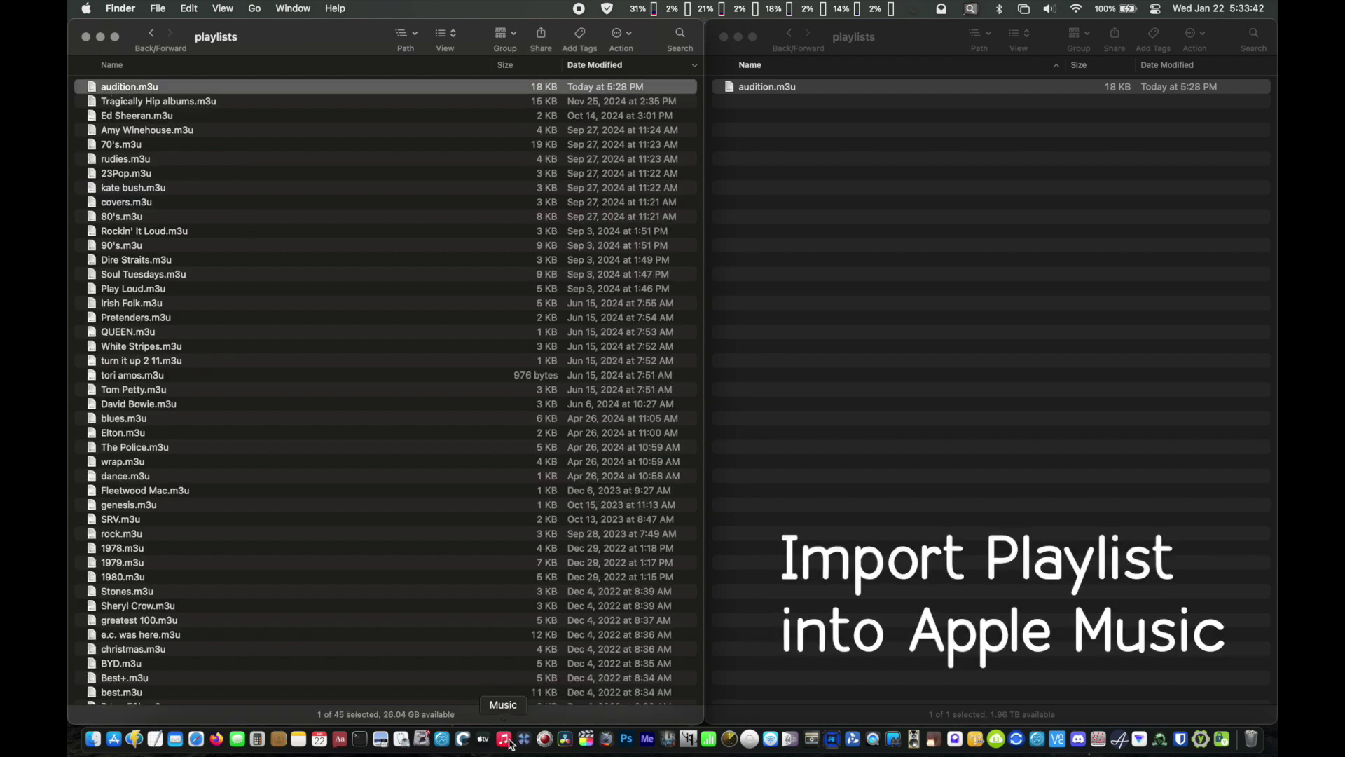
click(508, 741)
drag(187, 35, 694, 46)
drag(109, 85, 615, 336)
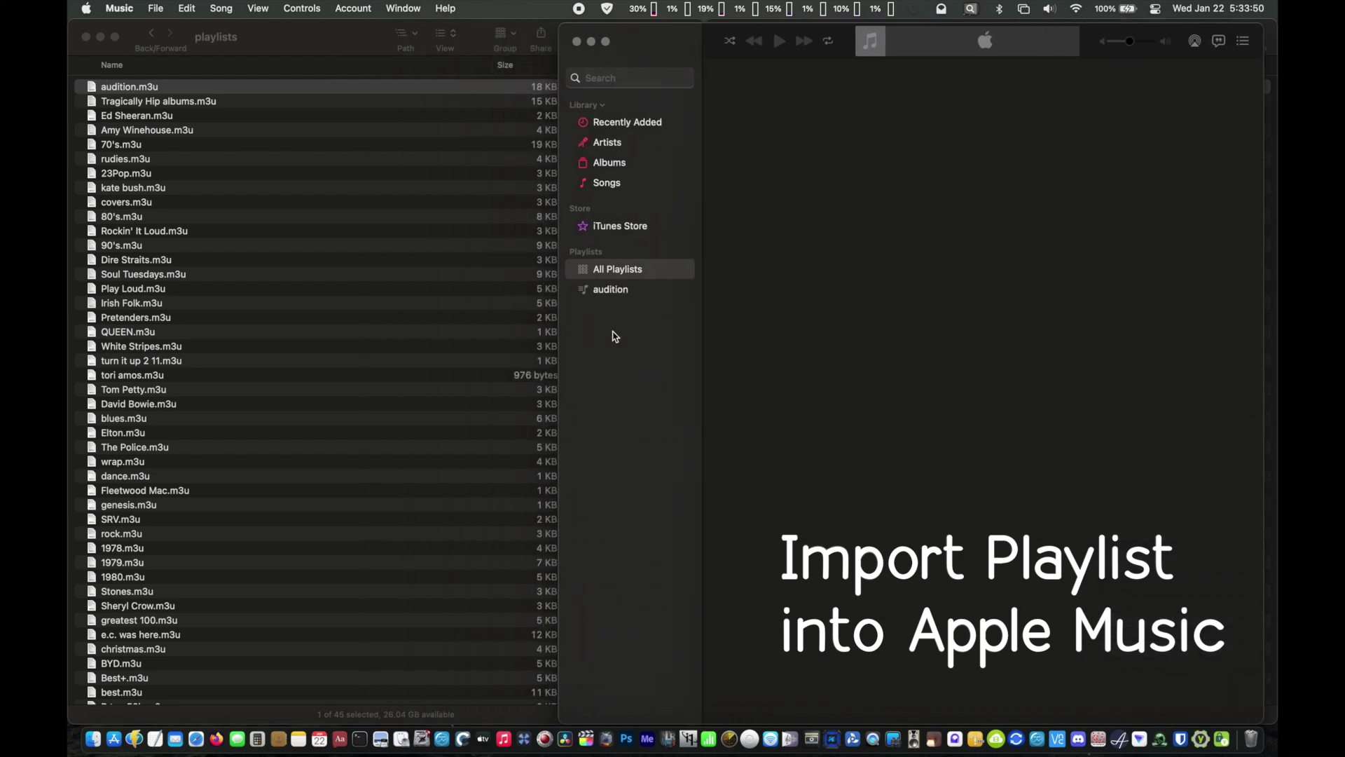
Start playback of the imported audition playlist in Music and widen the window to show more of its track columns
double_click(609, 293)
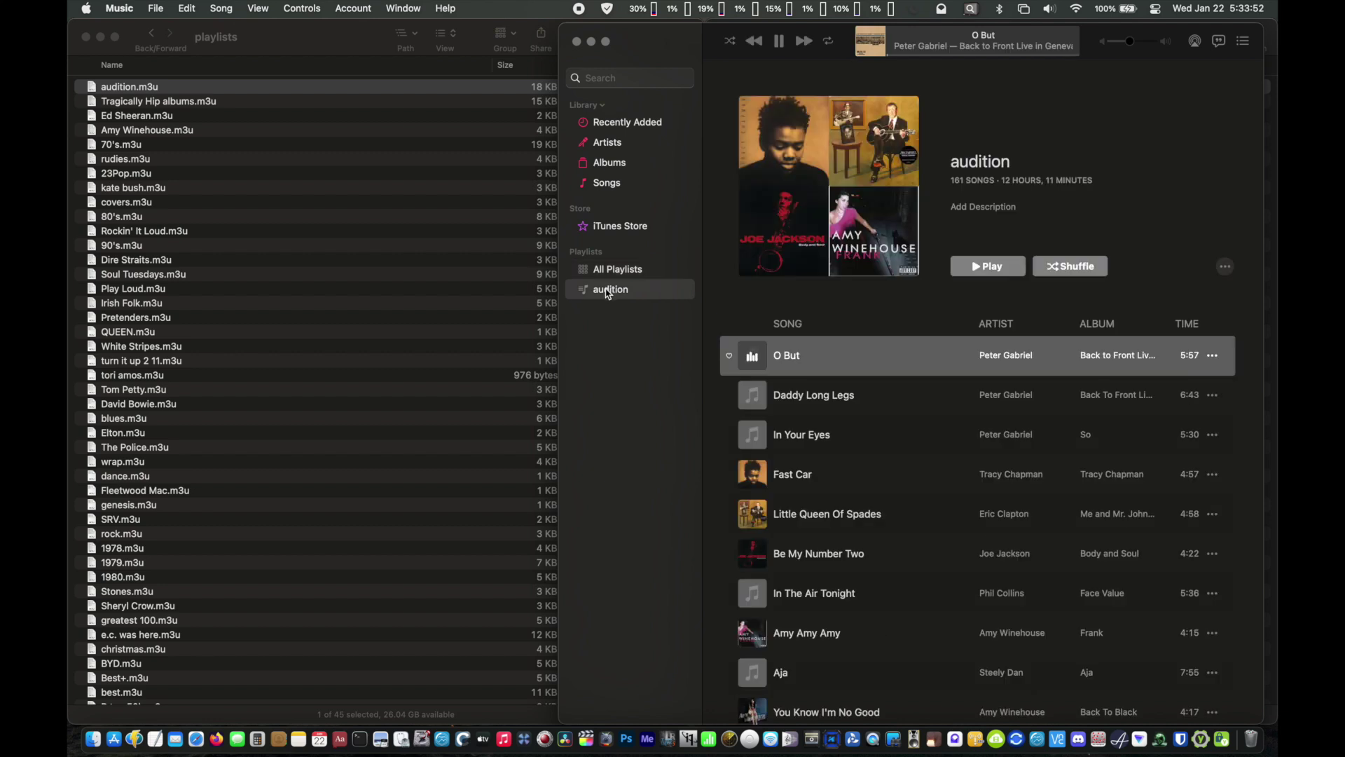
drag(558, 334, 268, 337)
scroll(539, 476, down, 1)
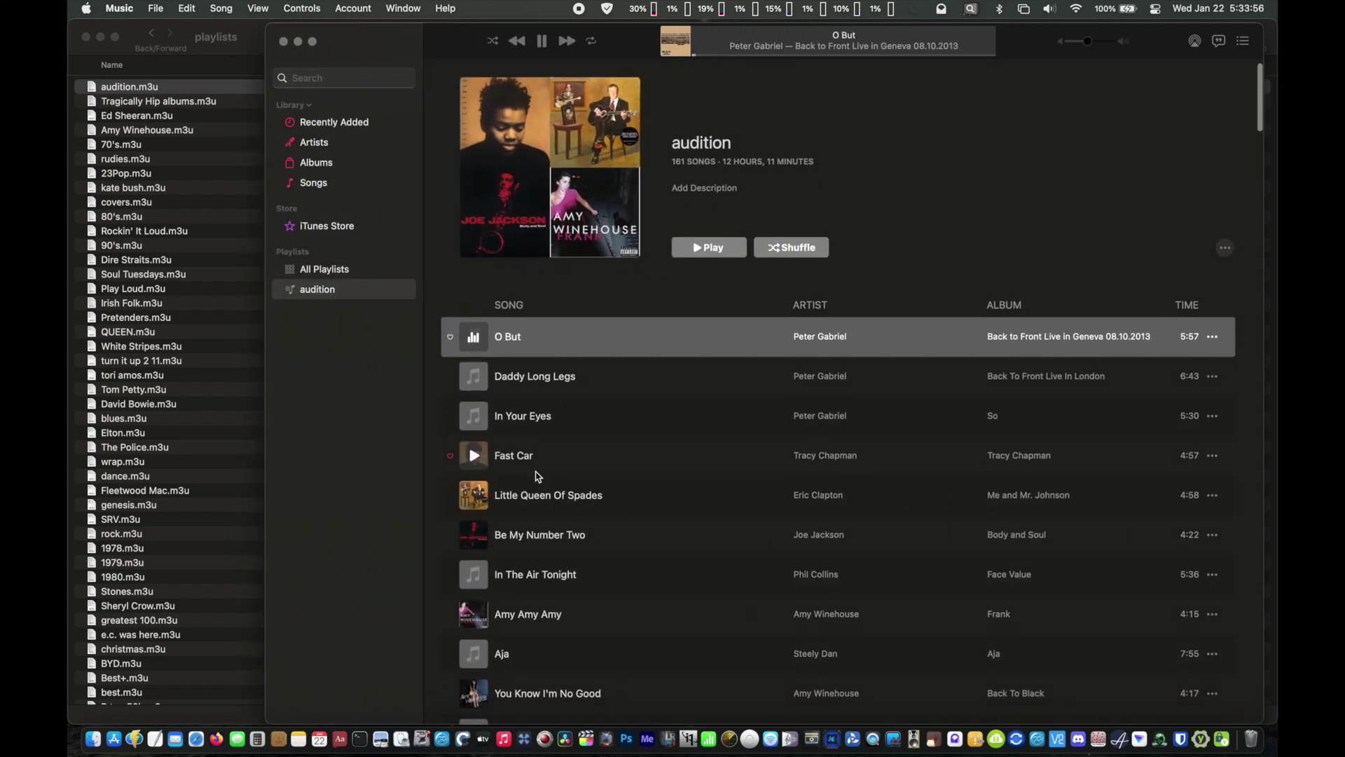
Play Be My Number Two from the audition playlist and shift the Music window slightly aside
click(549, 459)
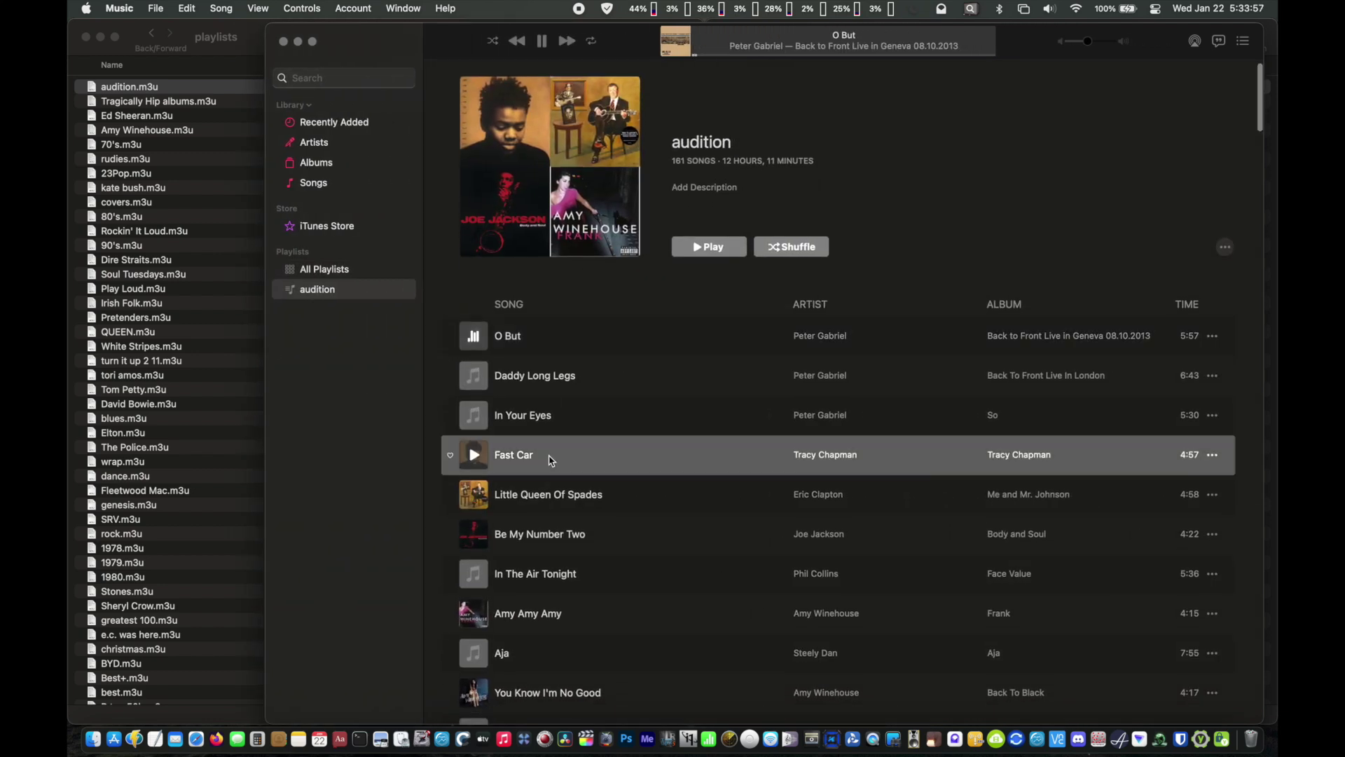
click(547, 535)
click(475, 535)
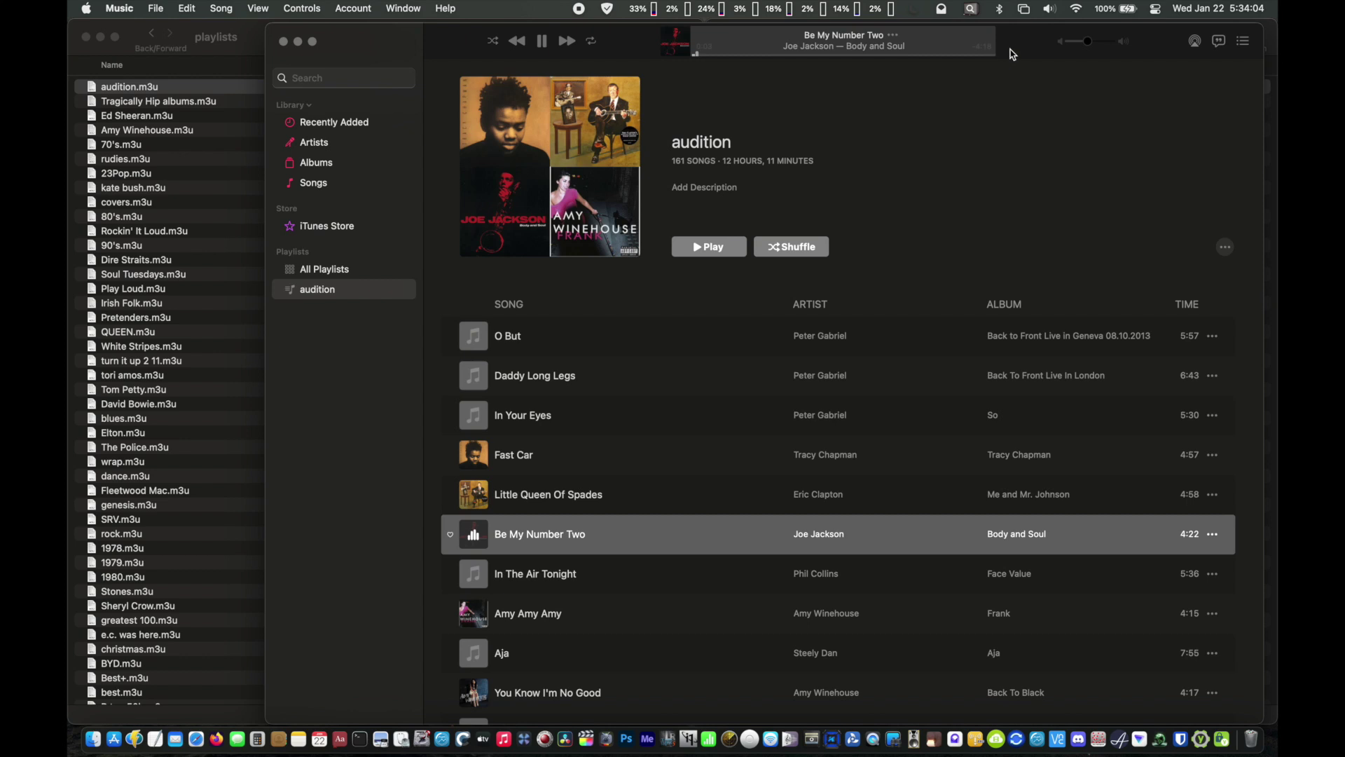
drag(1016, 43, 990, 44)
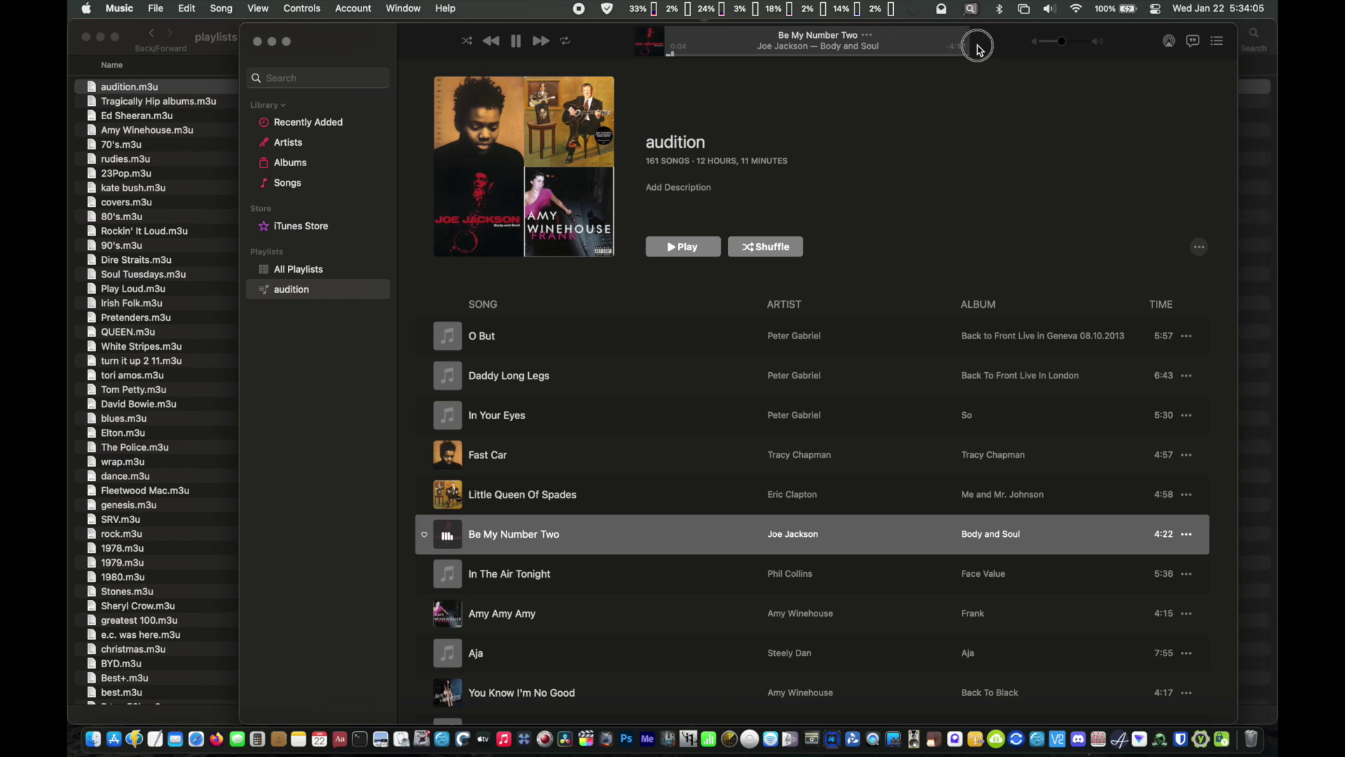
Play In The Air Tonight from the audition playlist, leaving its title unedited
click(515, 580)
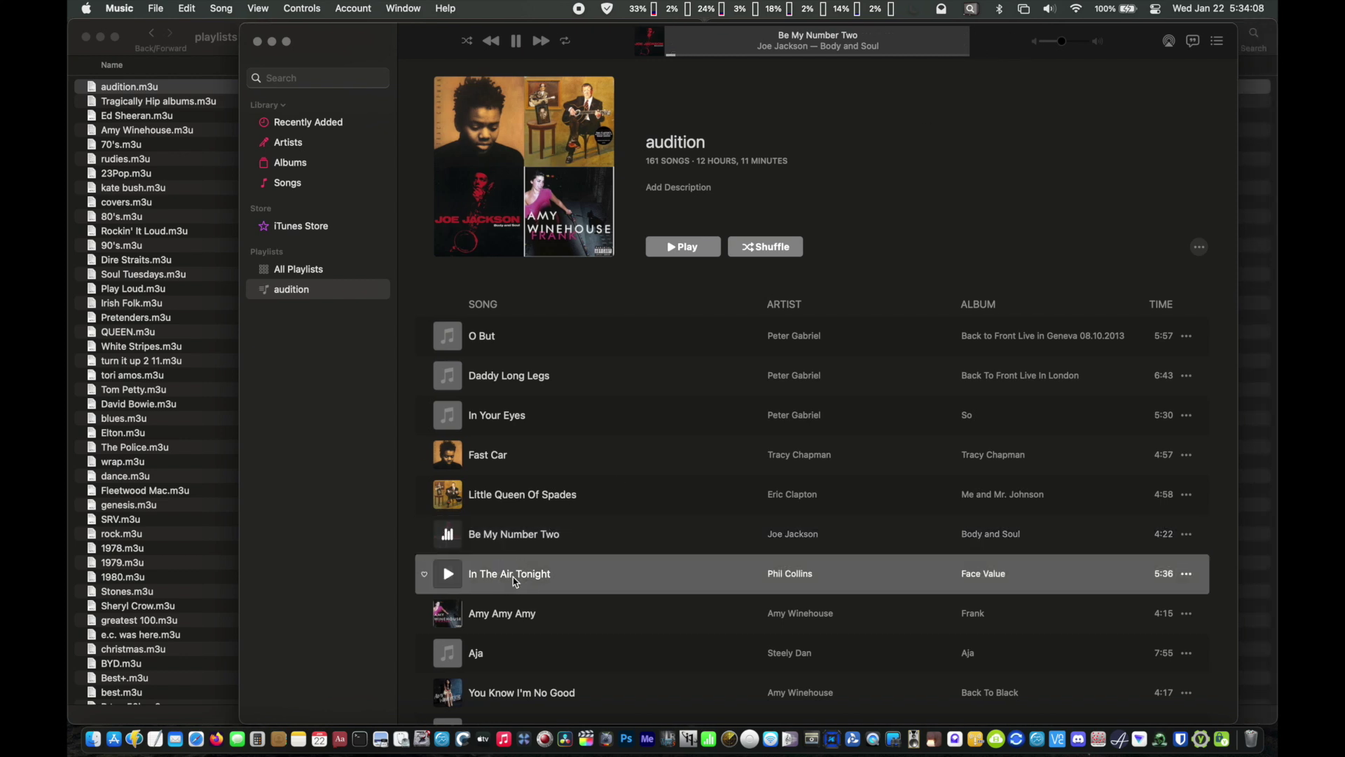
double_click(516, 579)
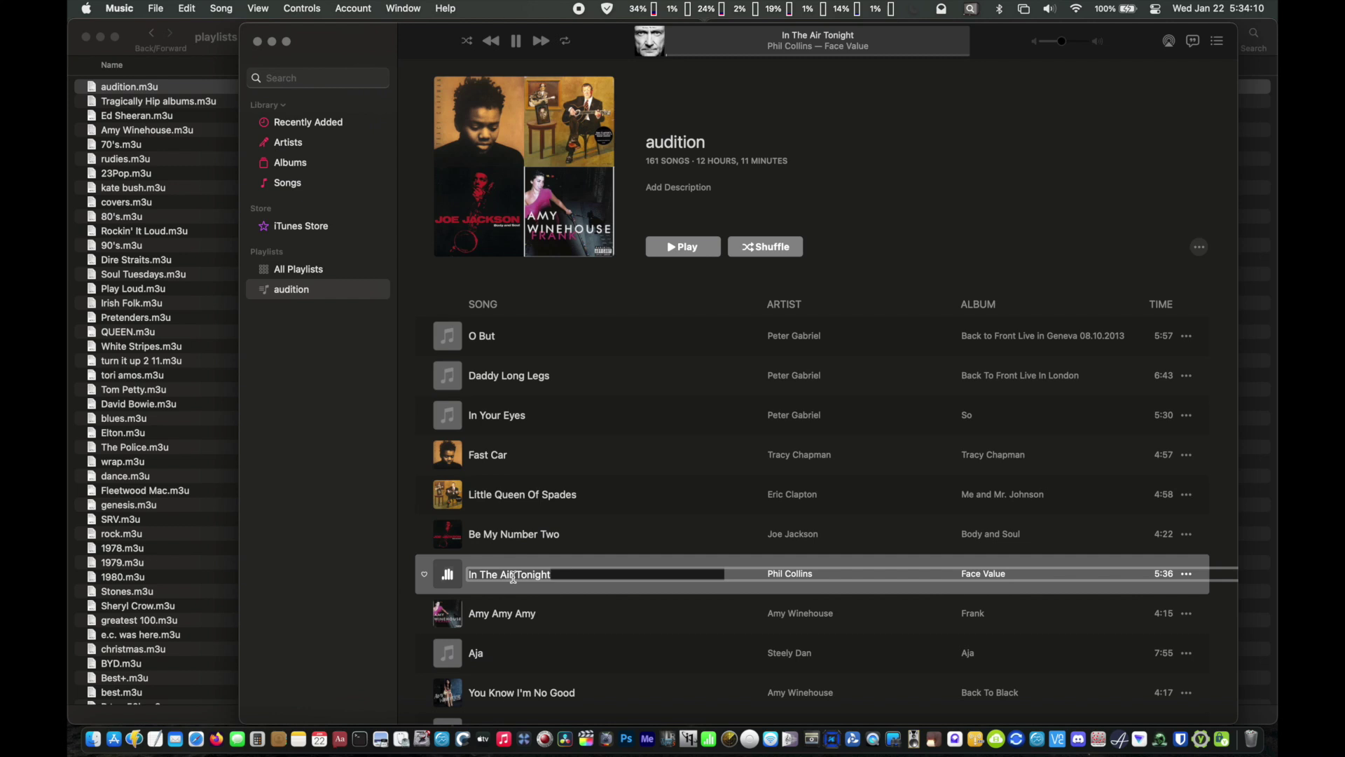
key(Escape)
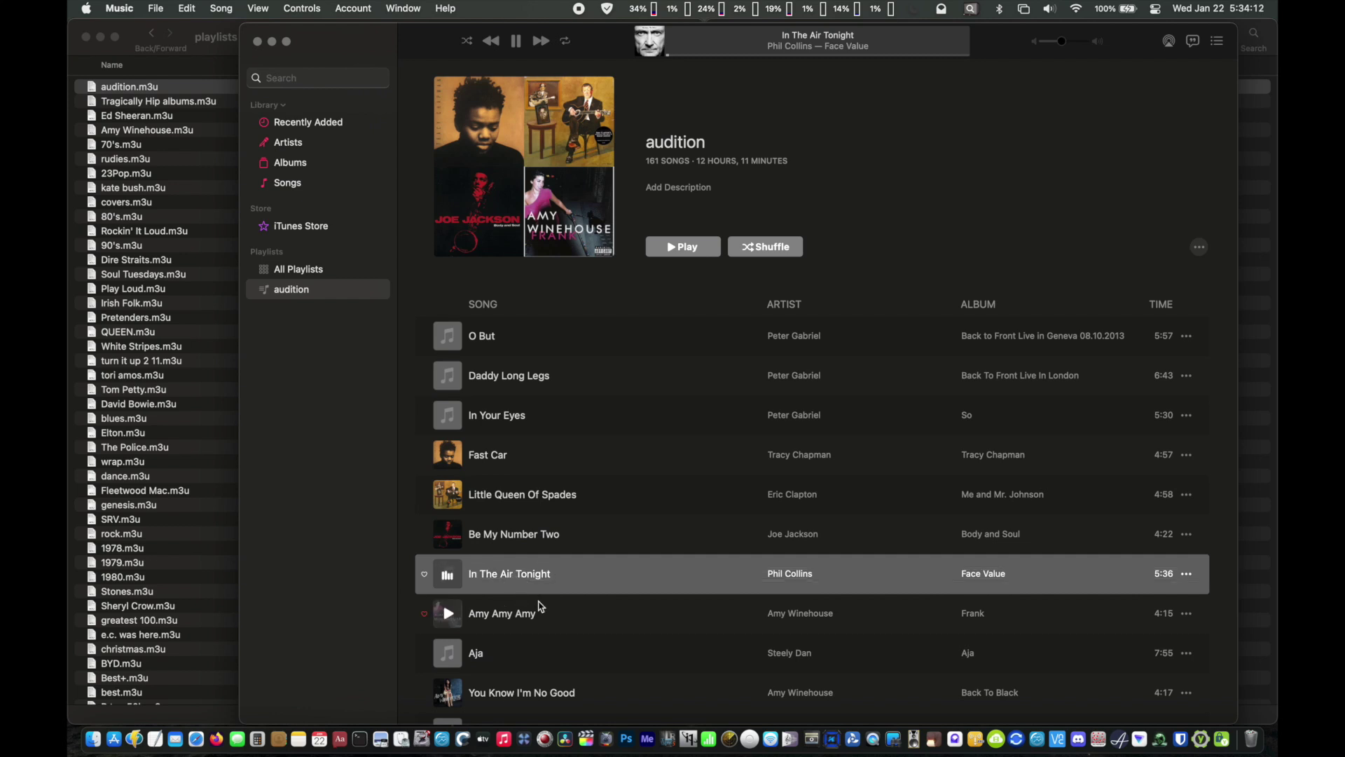
click(549, 43)
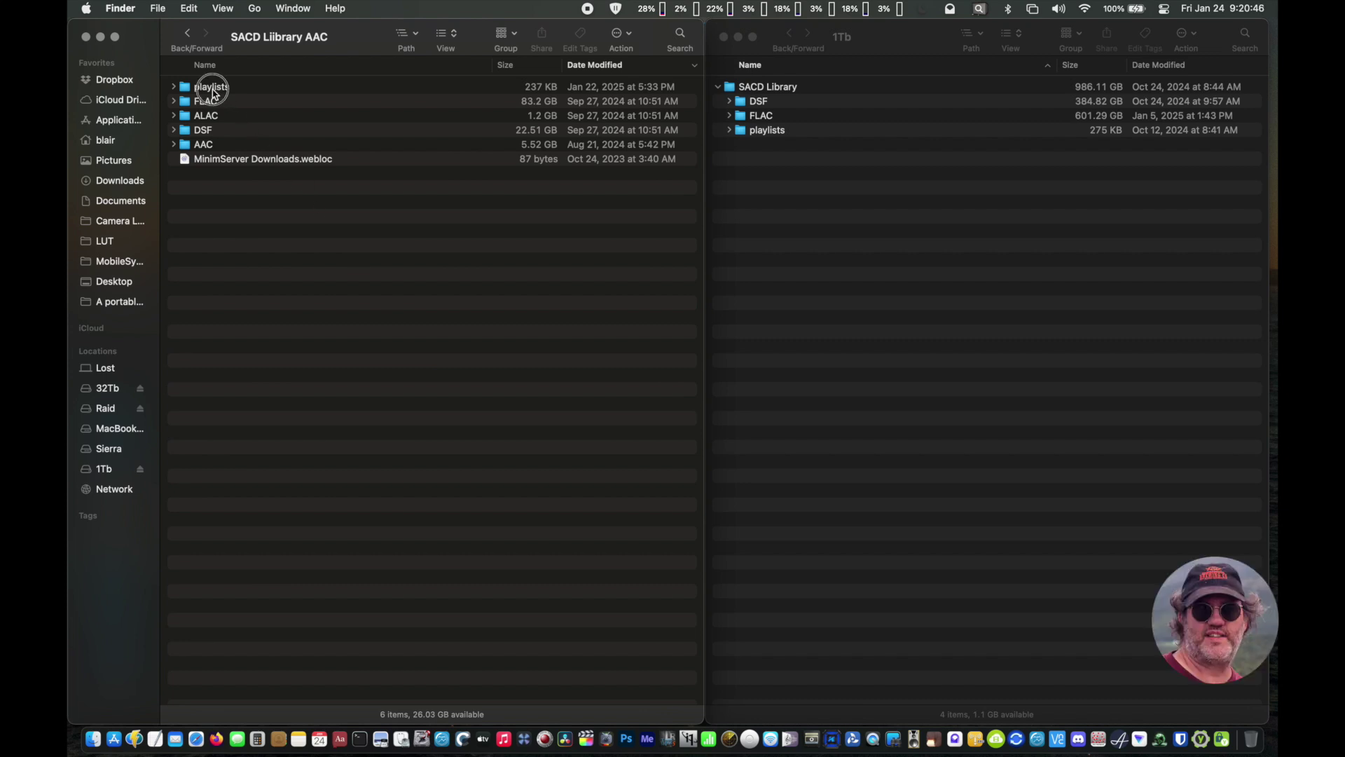
Copy the playlists, FLAC and DSF folders from SACD Library AAC to the SACD Library on the 1Tb drive
click(213, 88)
super+click(211, 103)
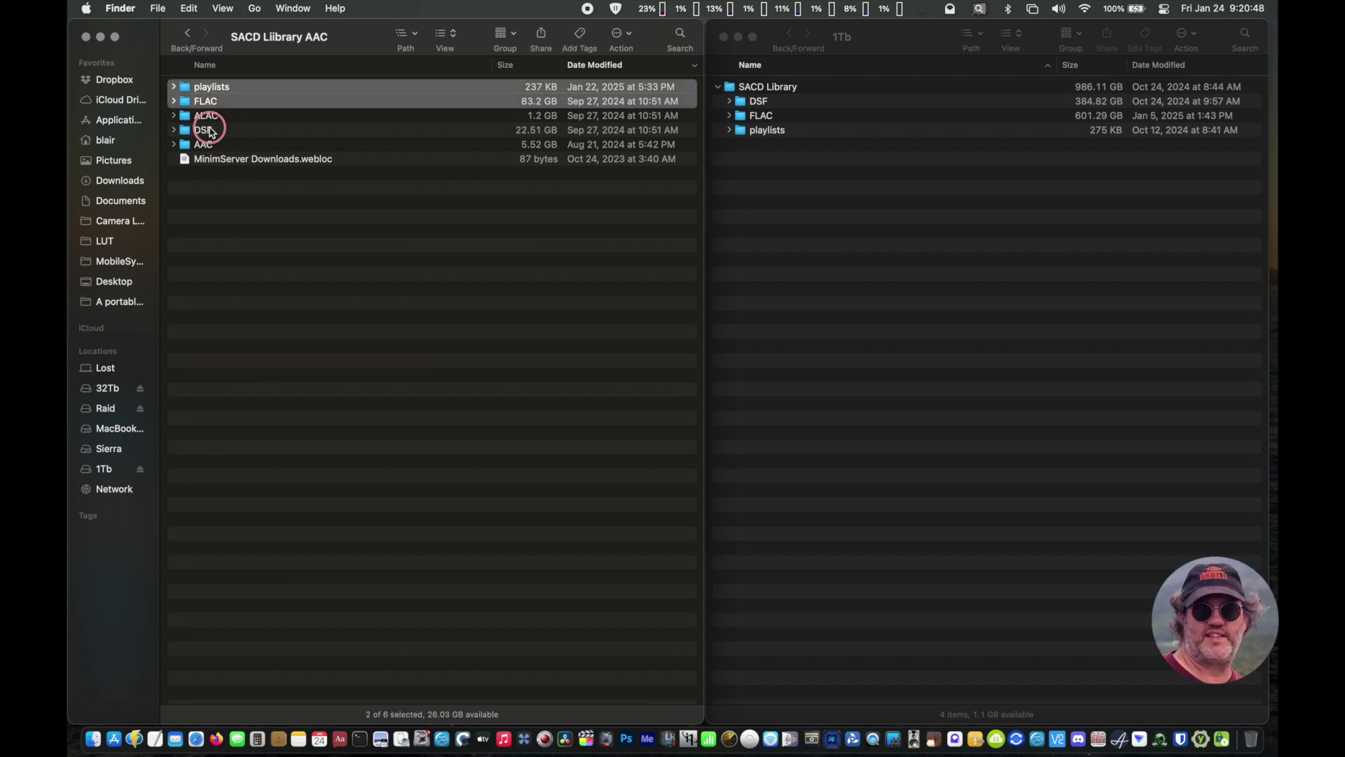
super+click(206, 130)
drag(187, 91, 784, 100)
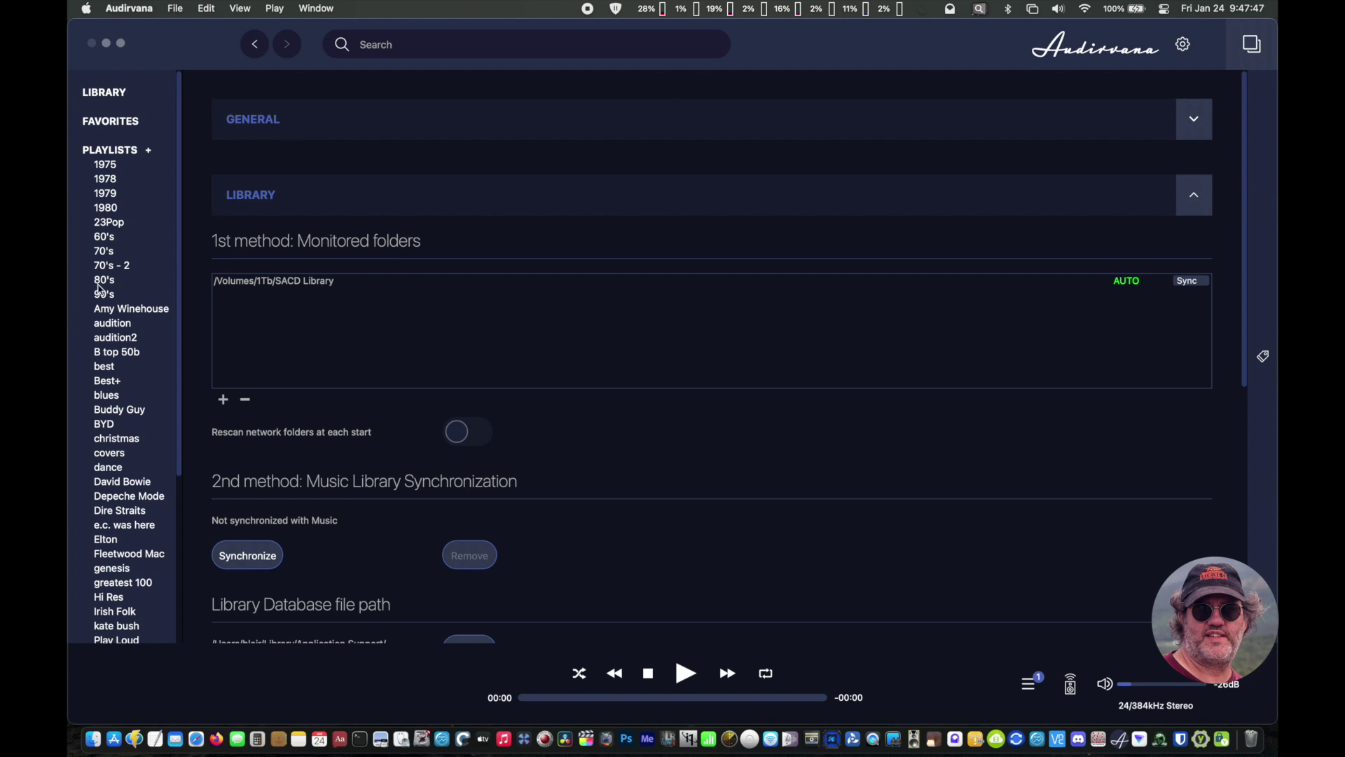
Import audition.m3u from the SACD Library's playlists folder into Audirvana, sorting the files by name to find it
click(175, 9)
click(189, 86)
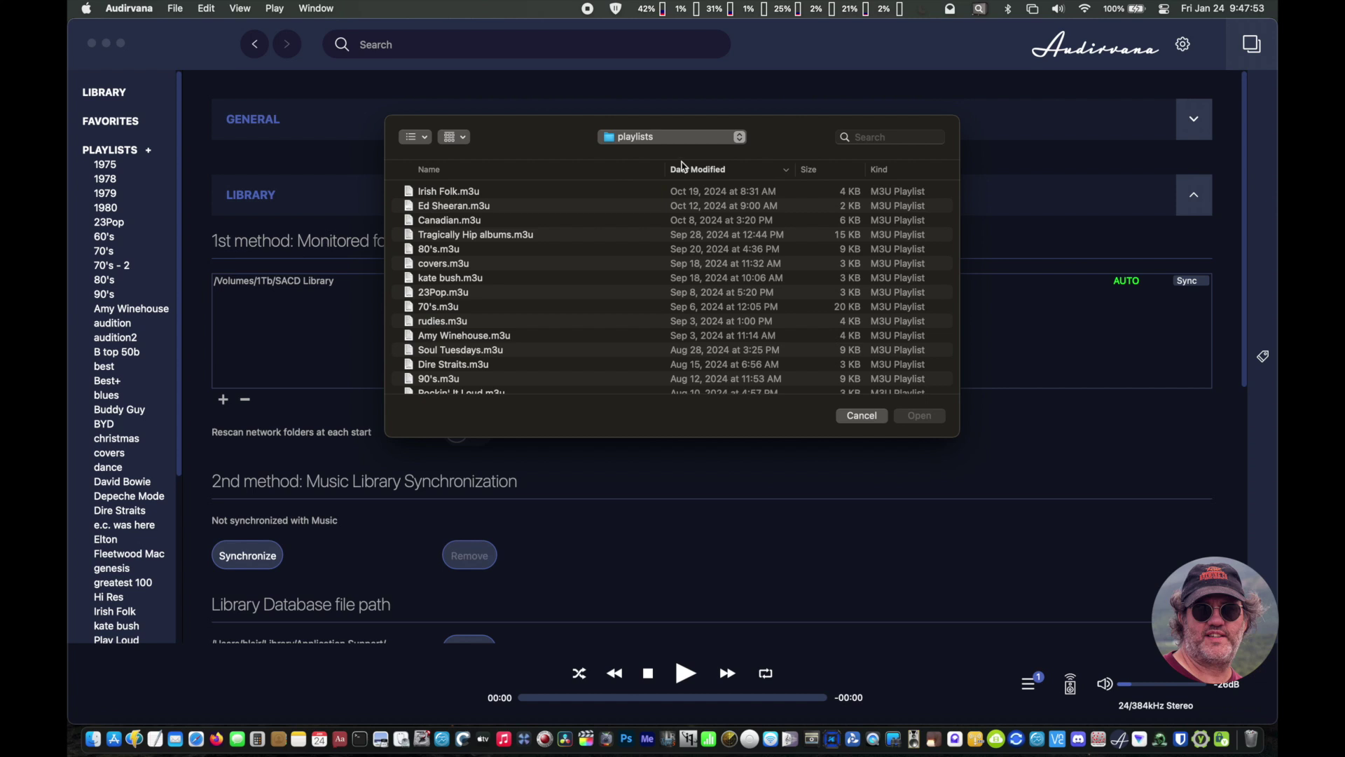
click(669, 138)
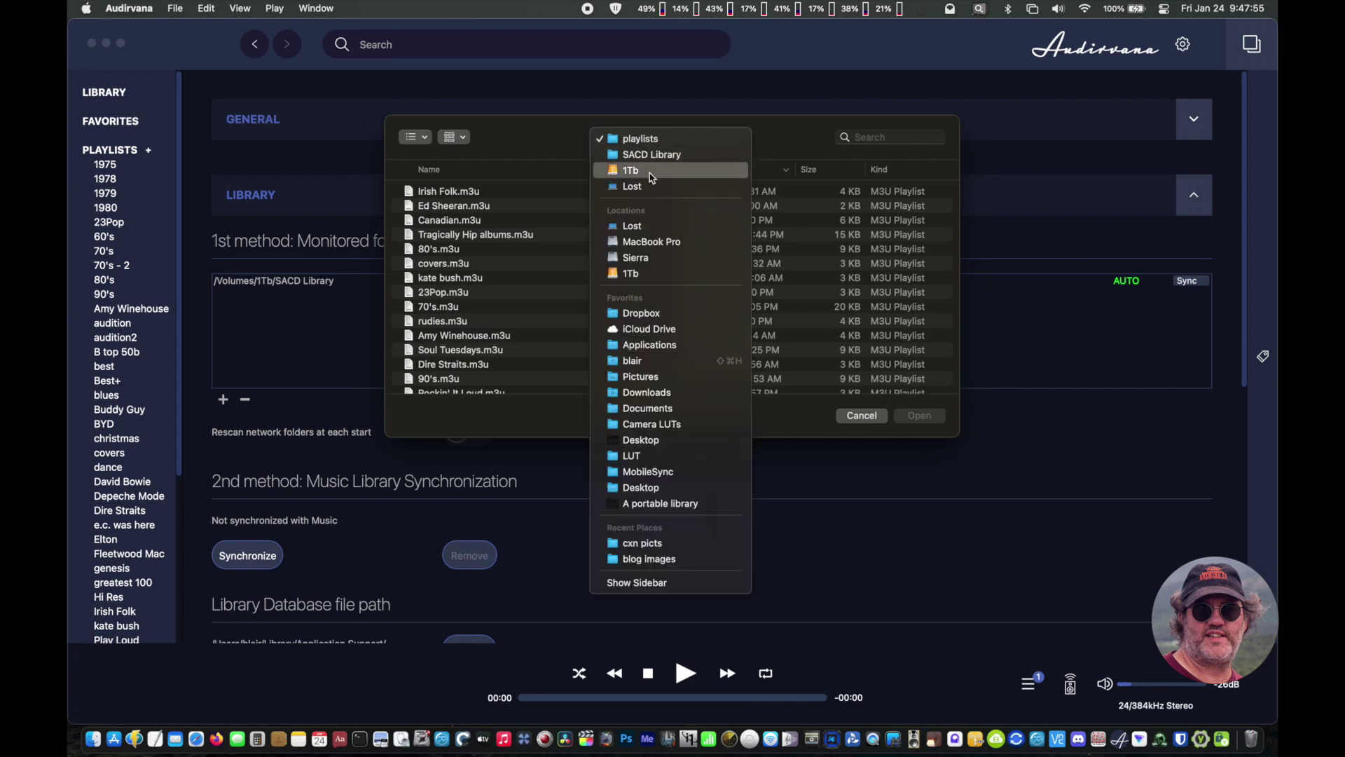
click(440, 171)
click(442, 170)
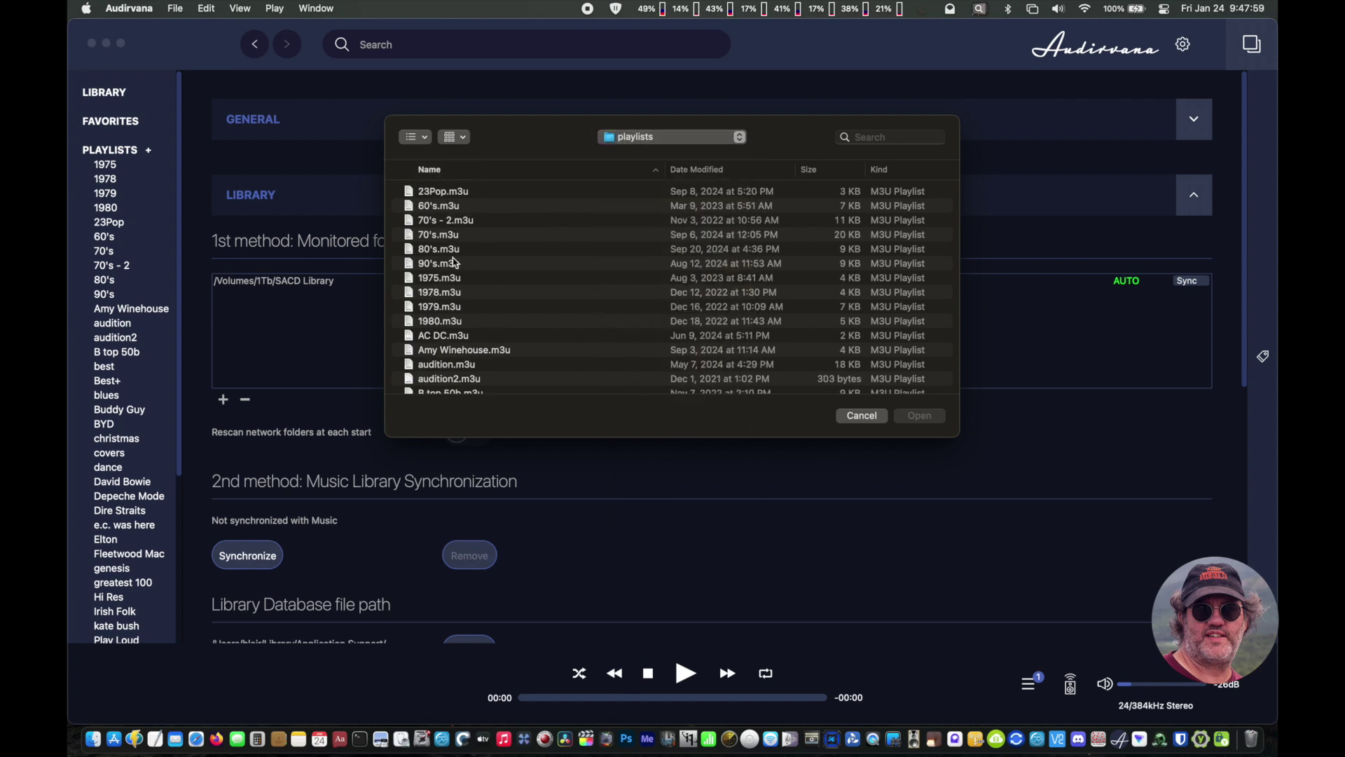
click(440, 366)
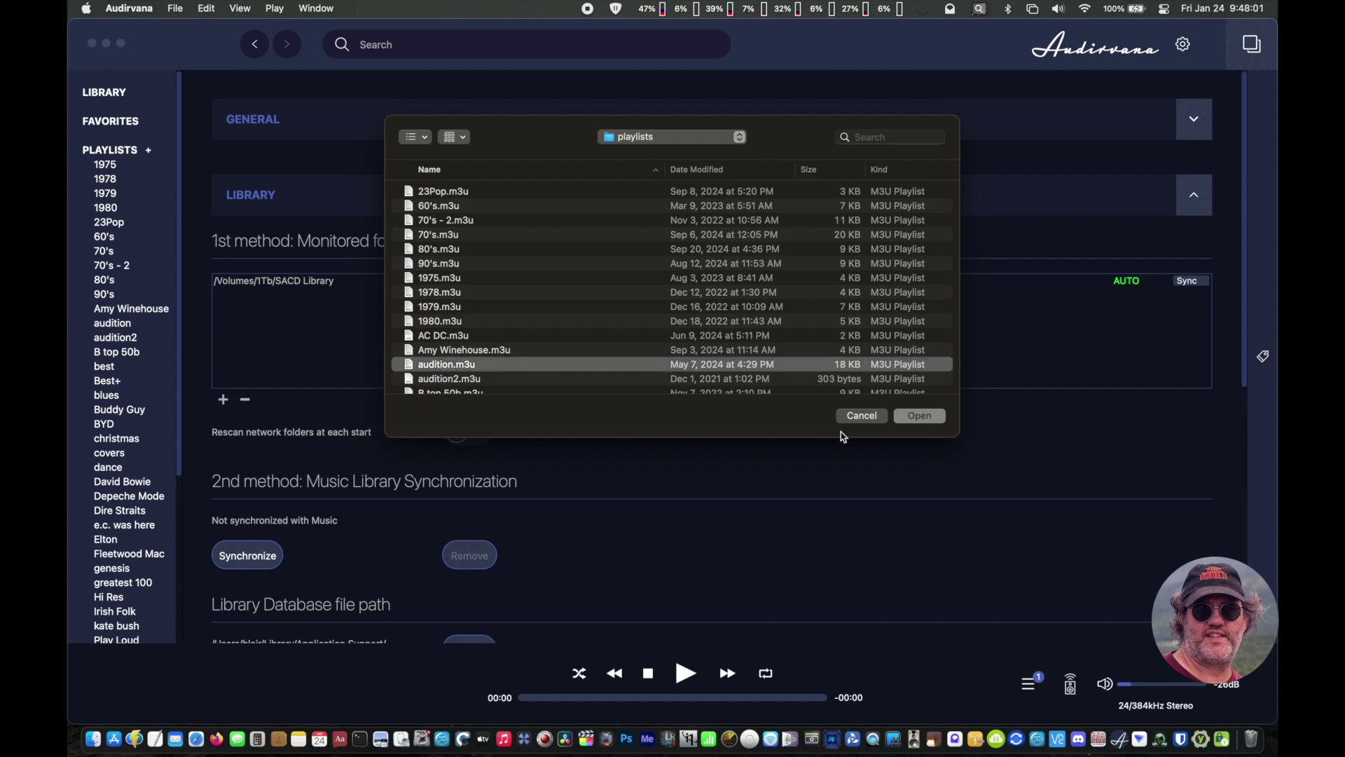
click(927, 417)
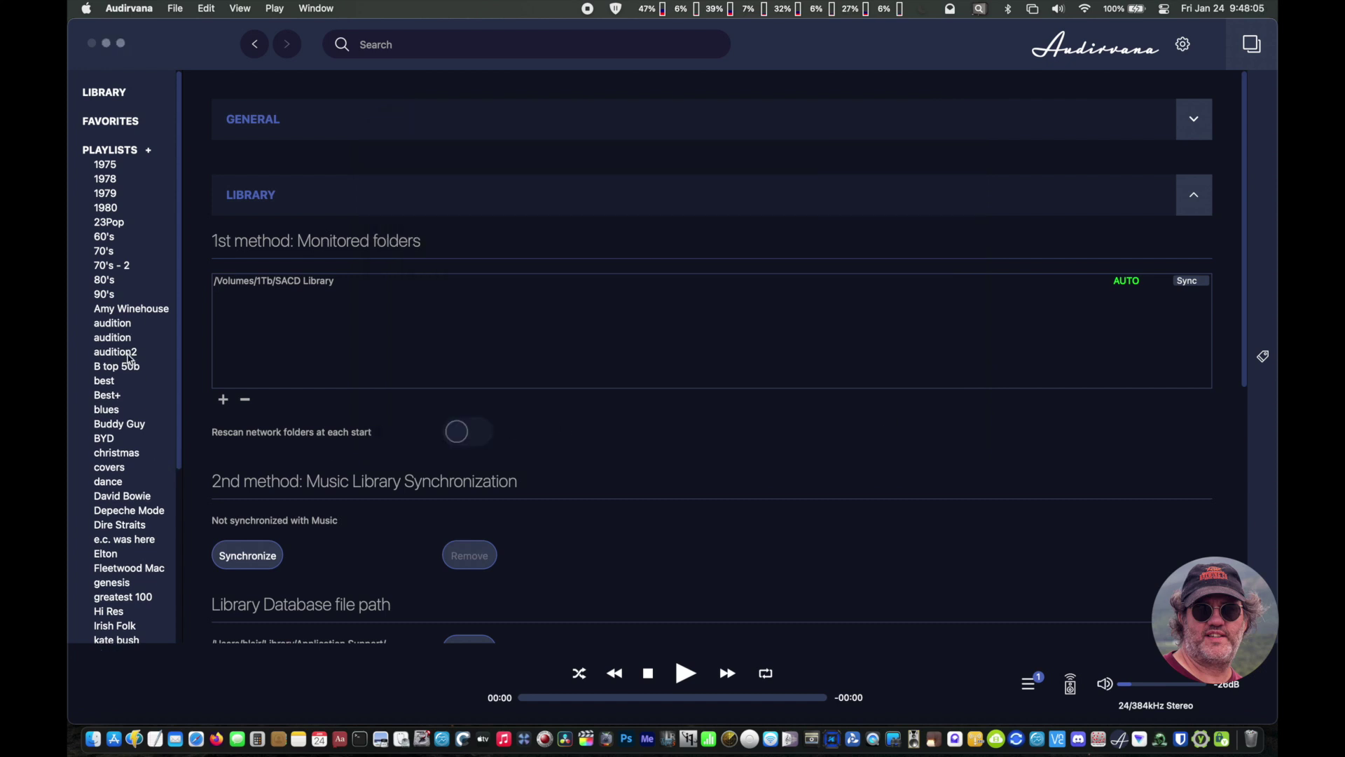
Open the first audition playlist in Audirvana and play the track Aja by Steely Dan
click(113, 324)
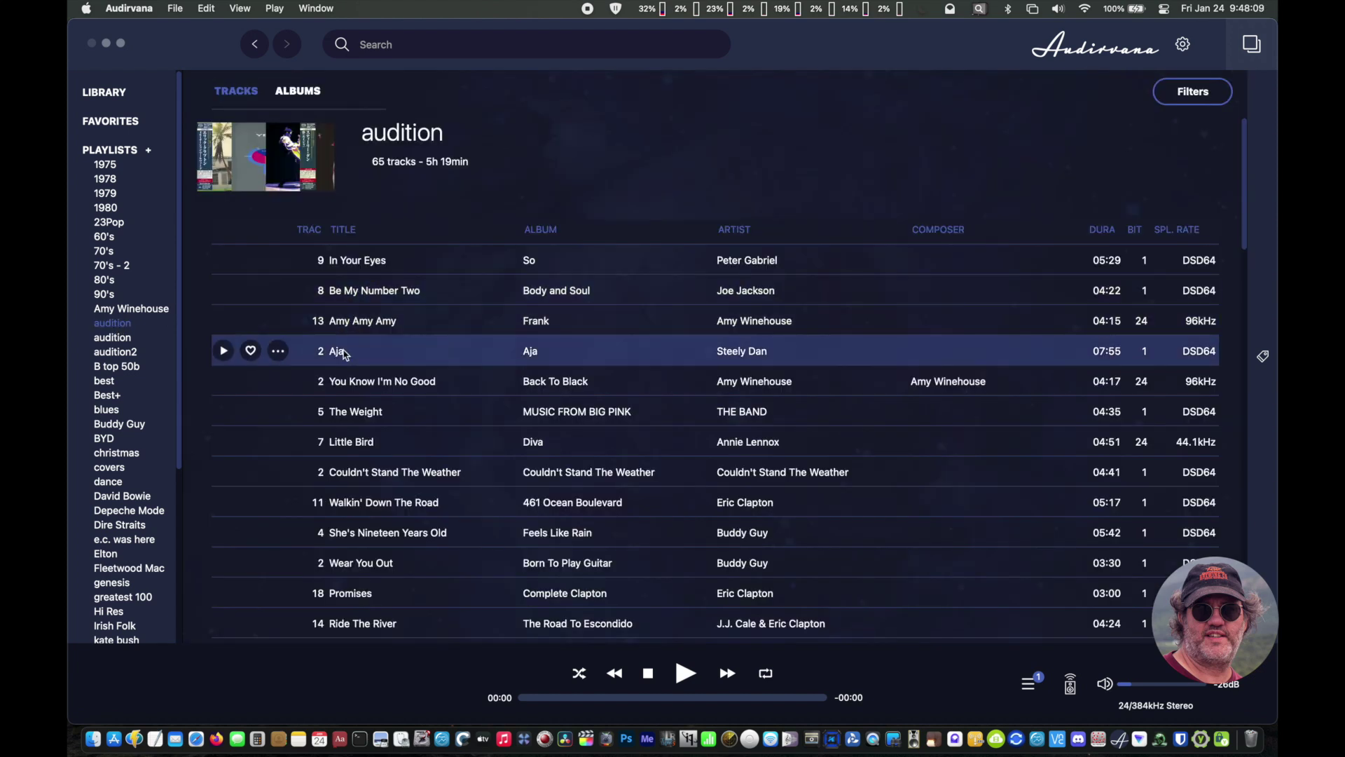
click(224, 351)
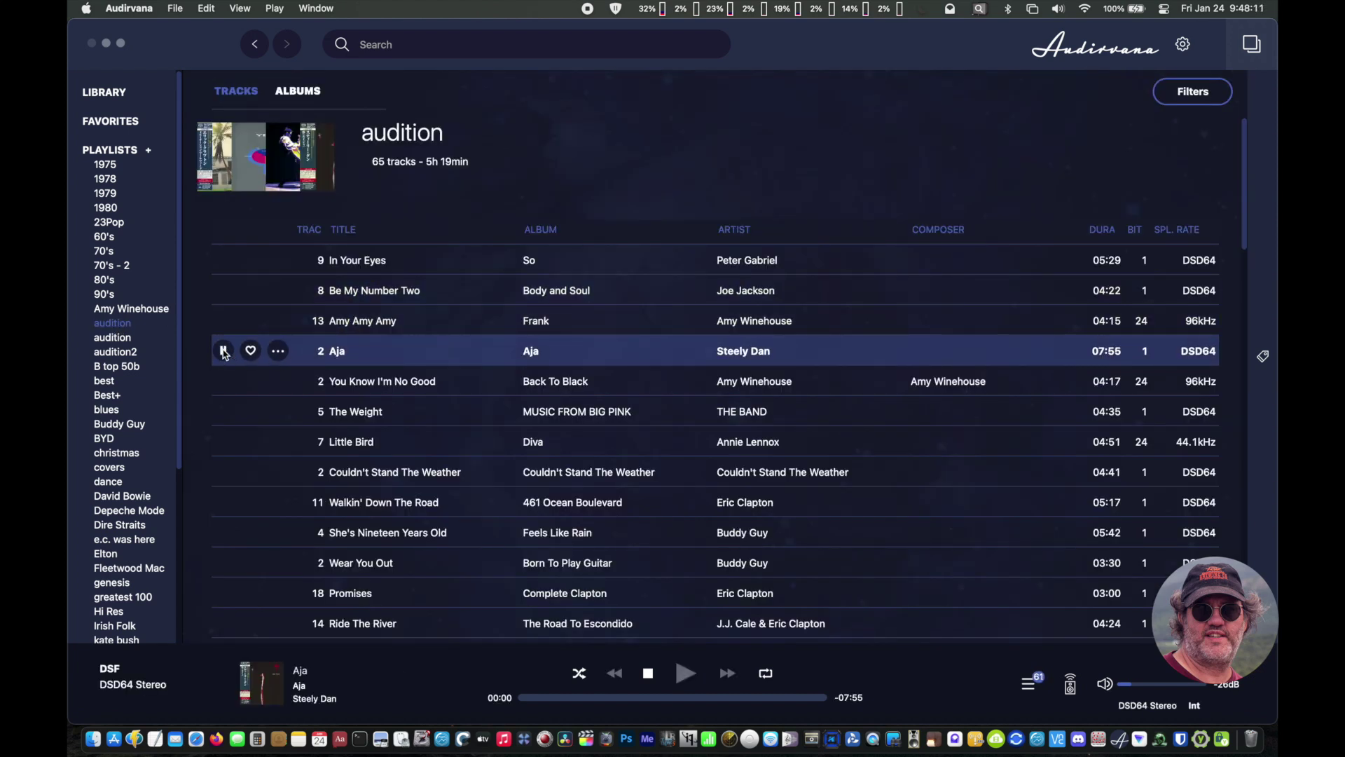